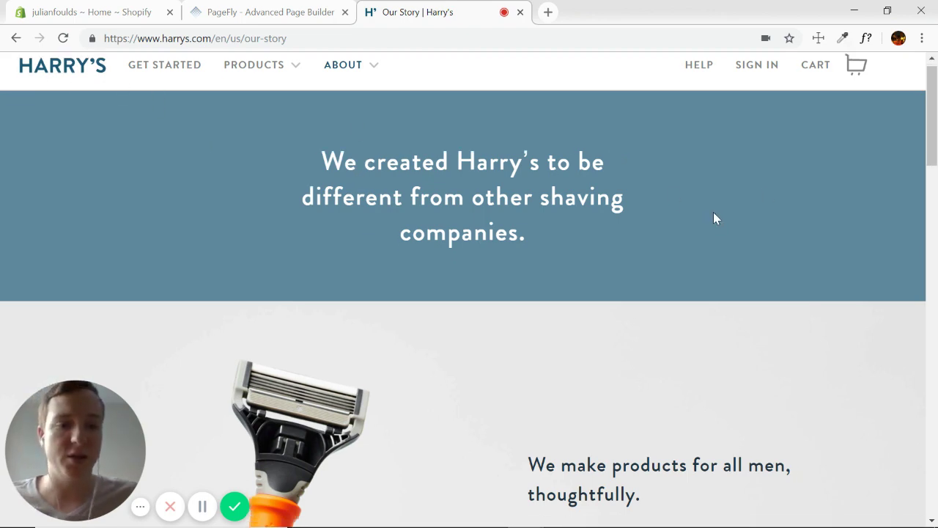
# - Scroll Harry's Our Story page and measure the hero banner's dimensions
pyautogui.scroll(-10, 714, 215)
pyautogui.scroll(-12, 588, 168)
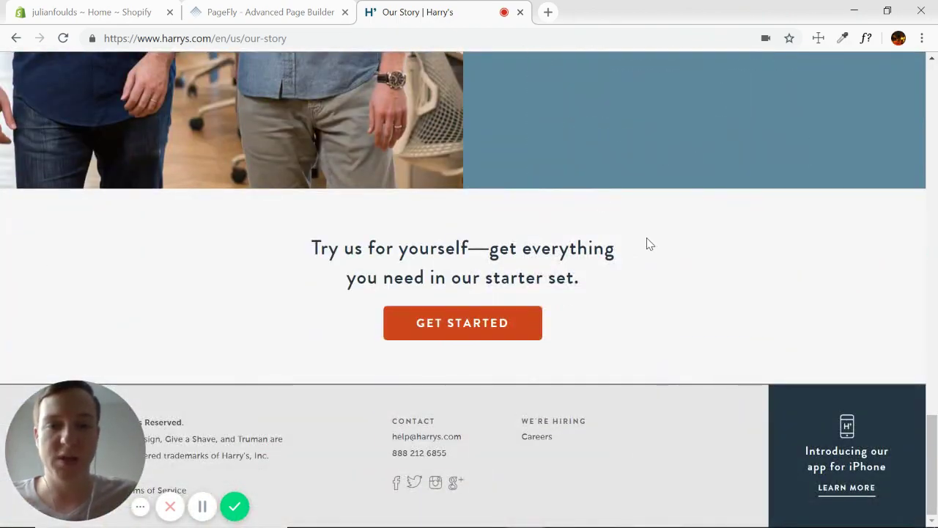
pyautogui.scroll(10, 502, 218)
pyautogui.scroll(10, 515, 228)
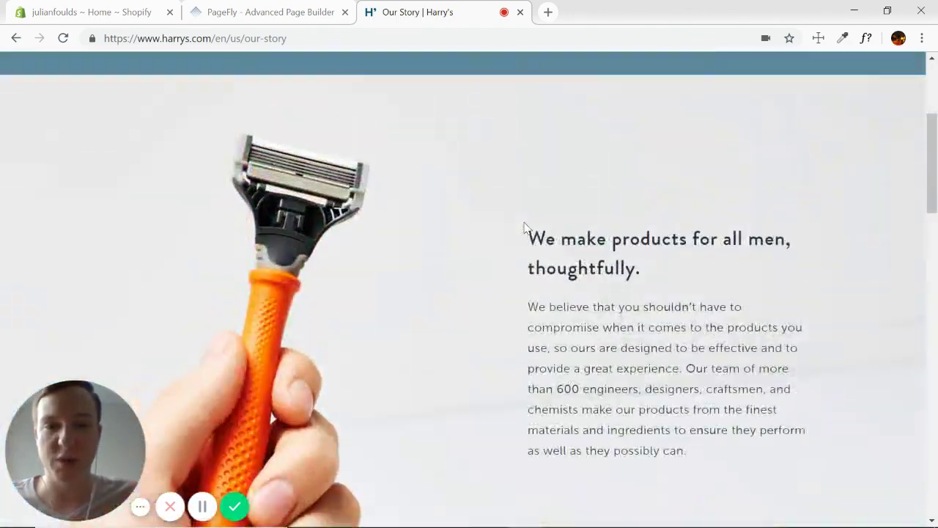
pyautogui.scroll(-5, 333, 326)
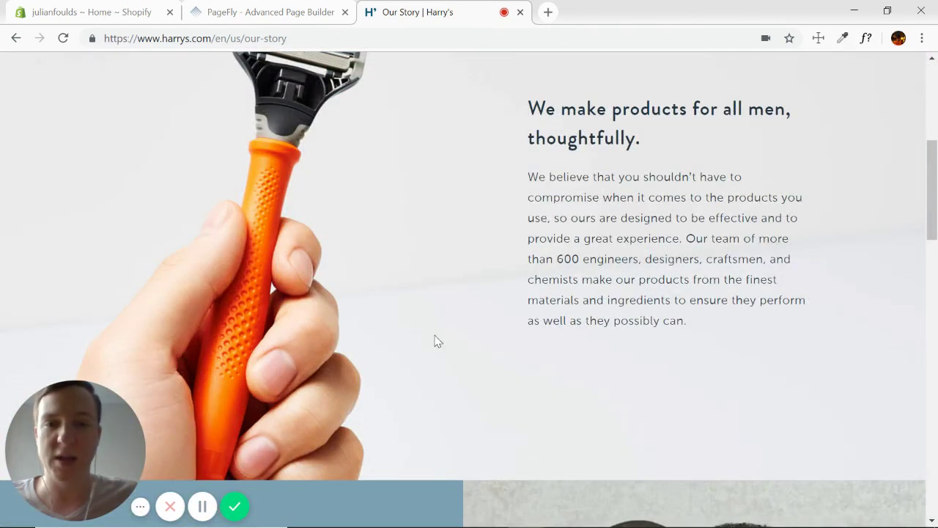
pyautogui.scroll(-5, 637, 255)
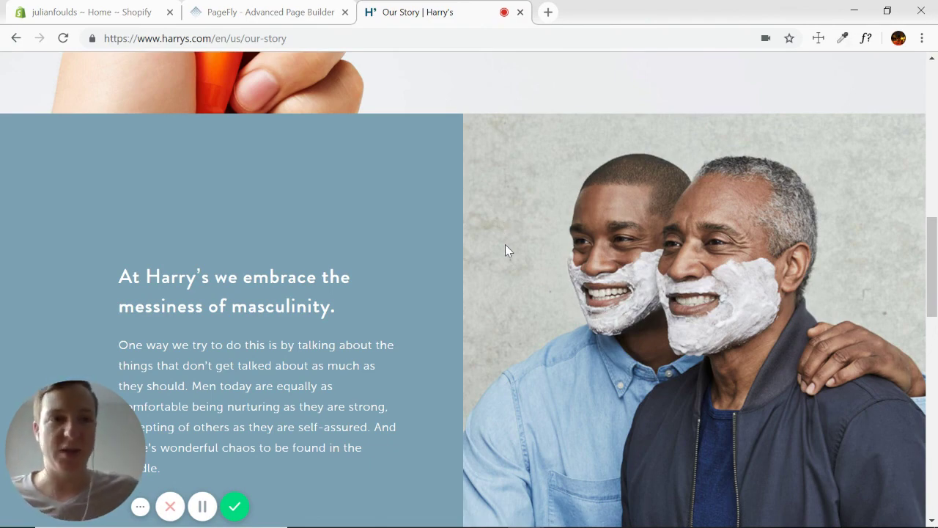
pyautogui.scroll(10, 508, 250)
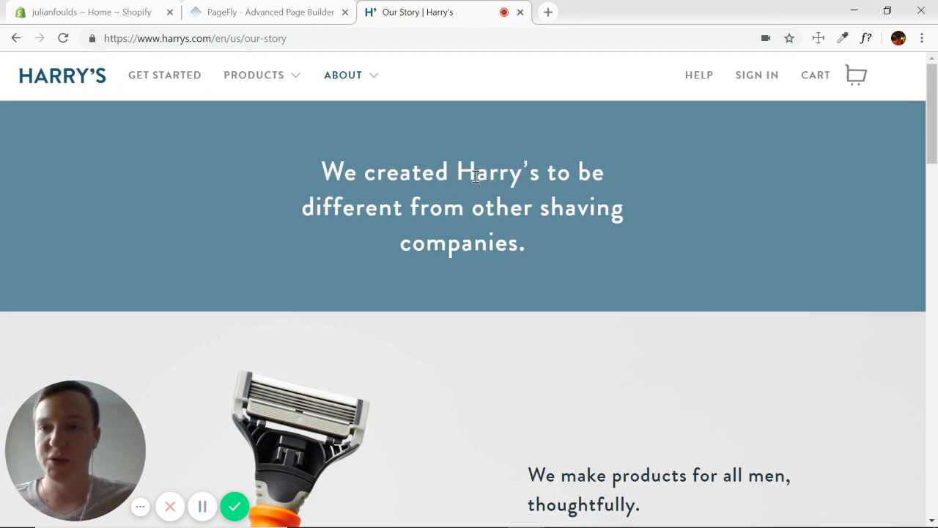
pyautogui.click(819, 38)
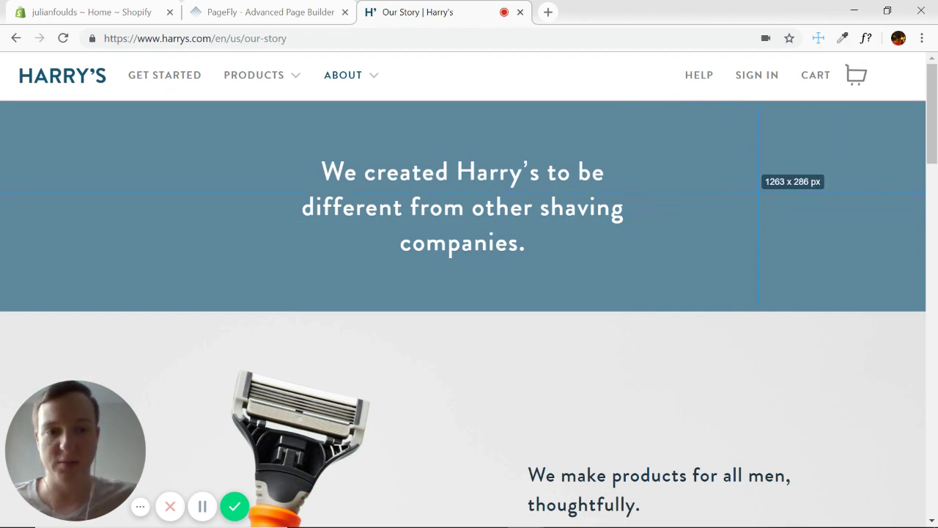
pyautogui.click(820, 40)
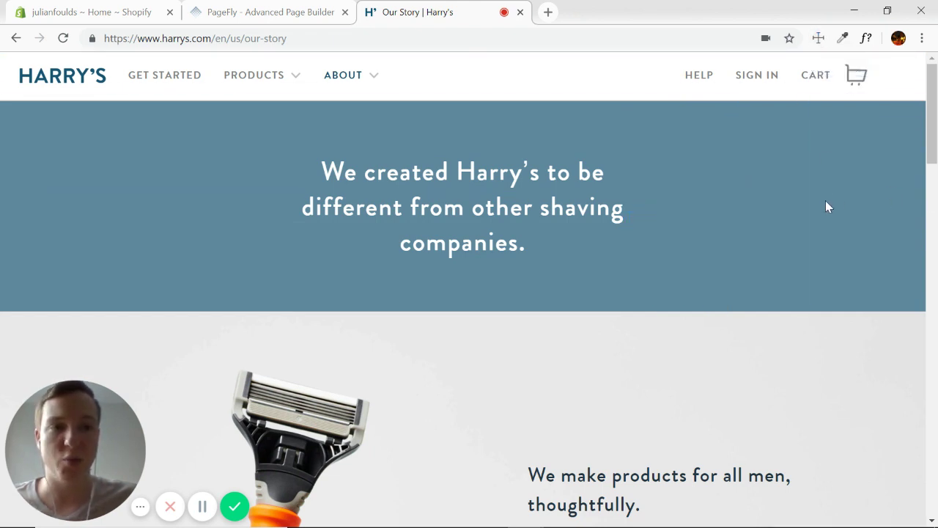
# - Copy the hero banner's background colour and identify the hero headline's font
pyautogui.click(843, 40)
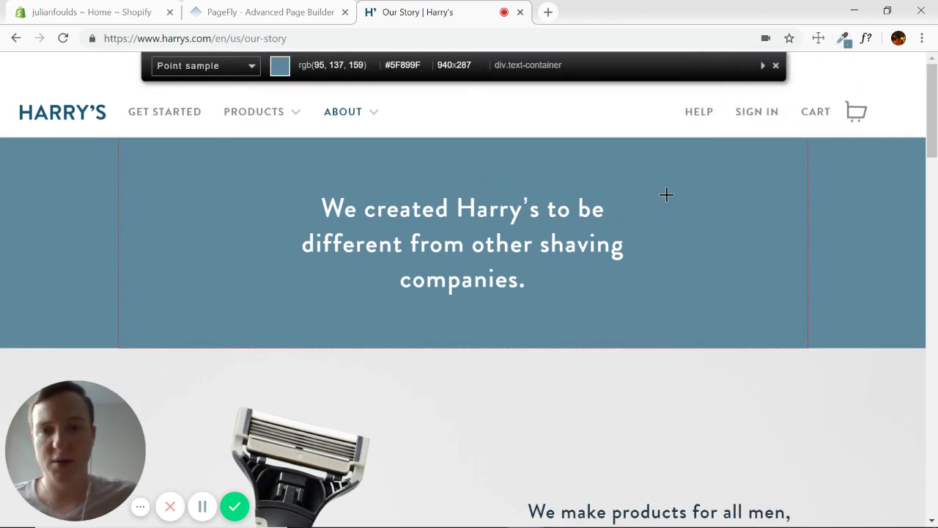
pyautogui.click(666, 195)
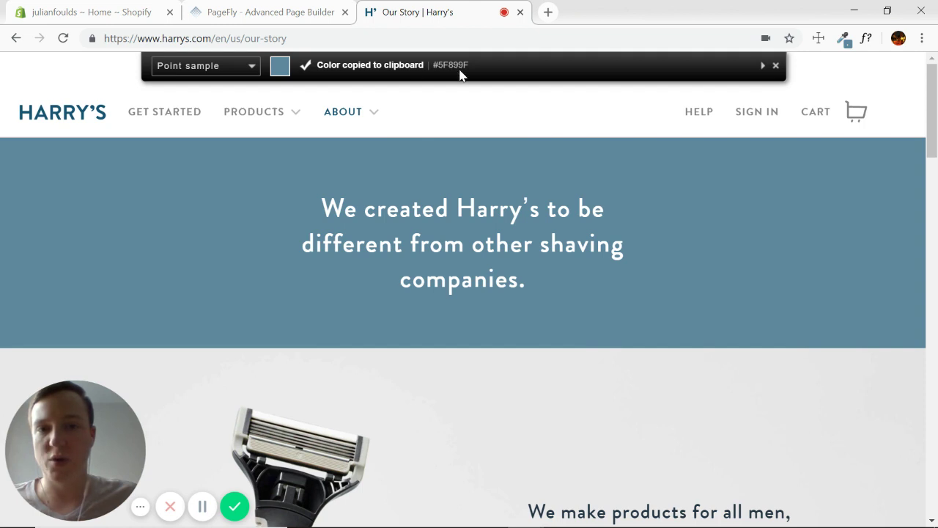
pyautogui.click(867, 41)
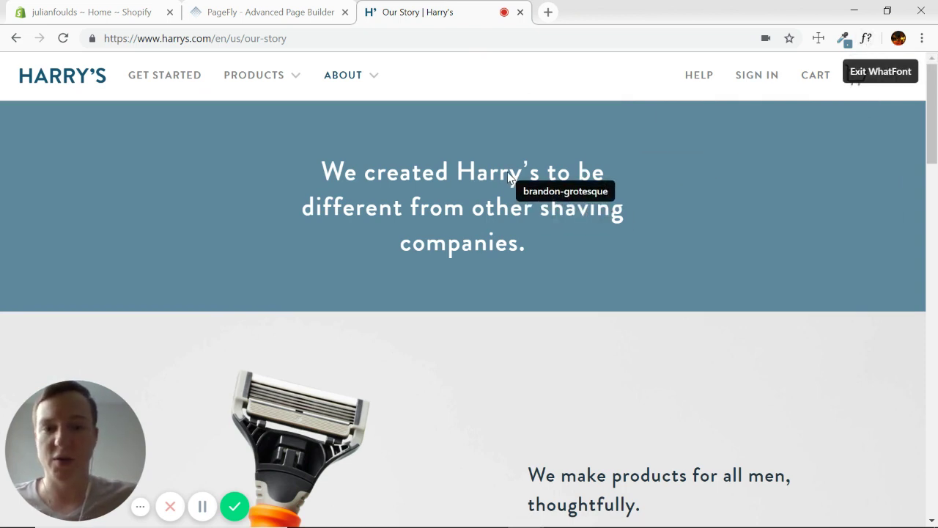
pyautogui.click(504, 179)
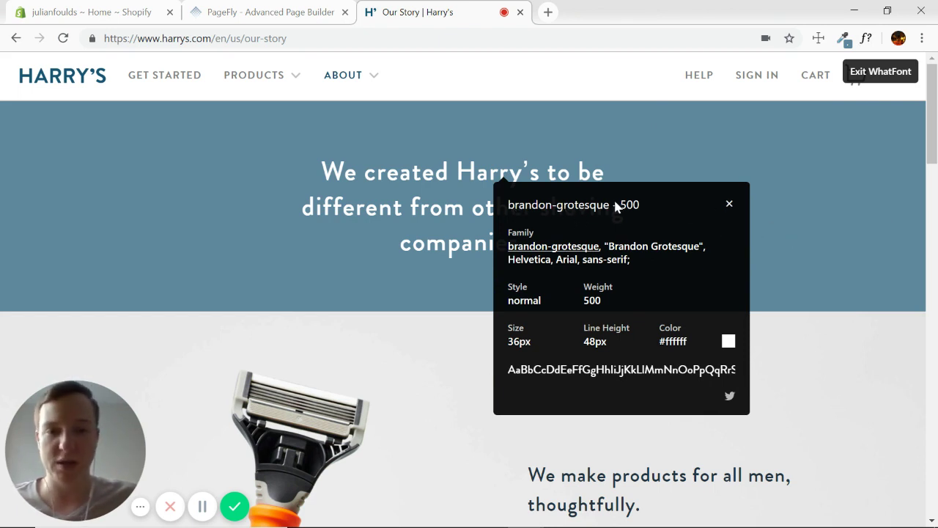
pyautogui.click(730, 204)
pyautogui.click(866, 39)
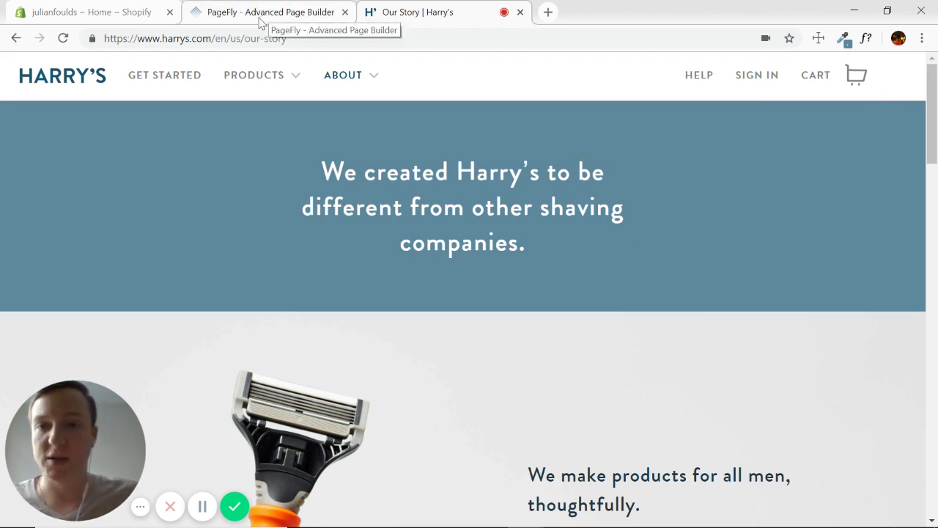
# - Create a PageFly page titled 'Harry's About Us Clone' with header and footer hidden
pyautogui.click(261, 22)
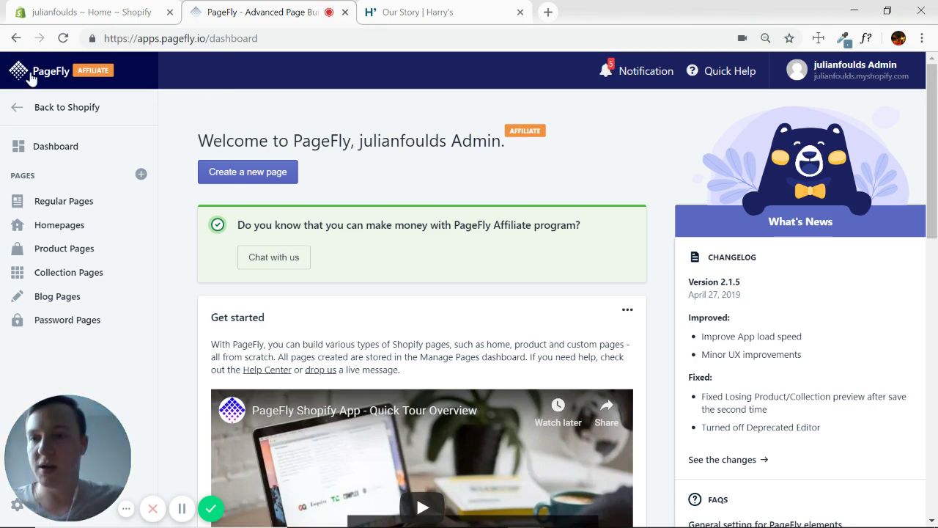
pyautogui.click(78, 19)
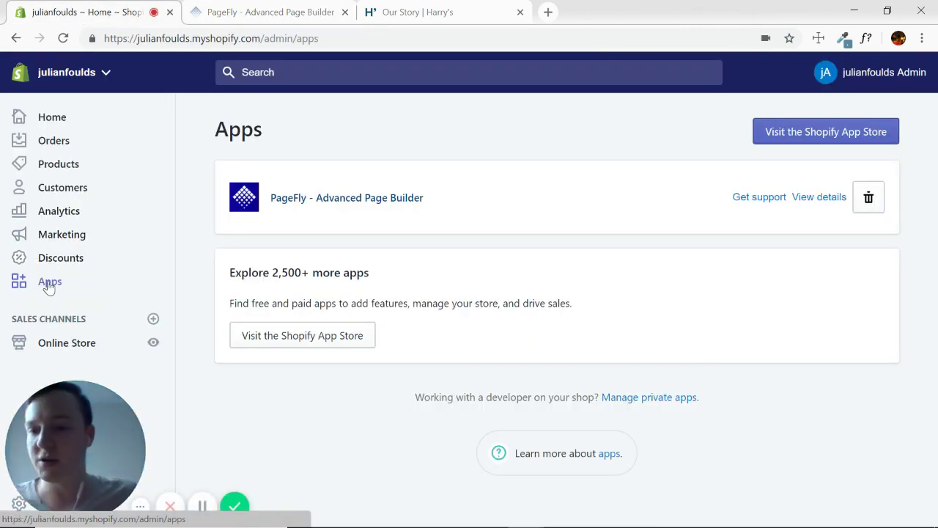
pyautogui.click(256, 12)
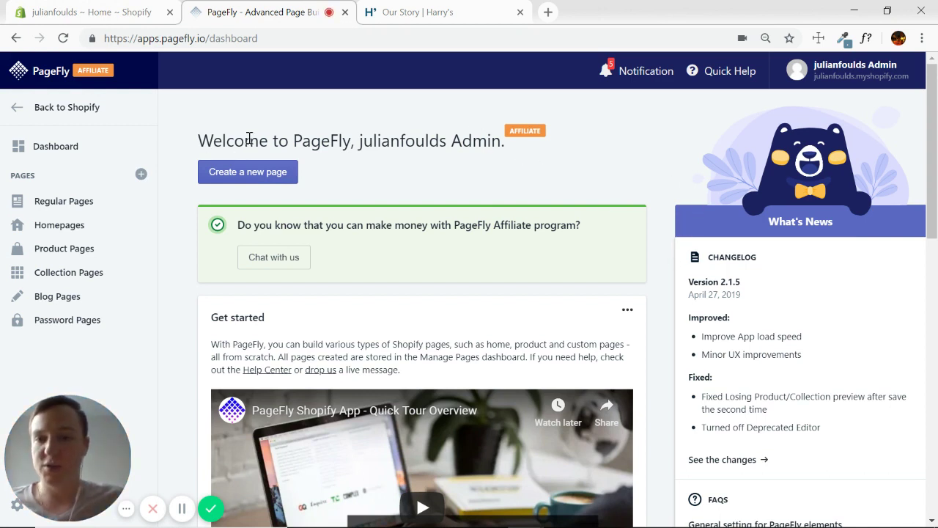
pyautogui.click(247, 171)
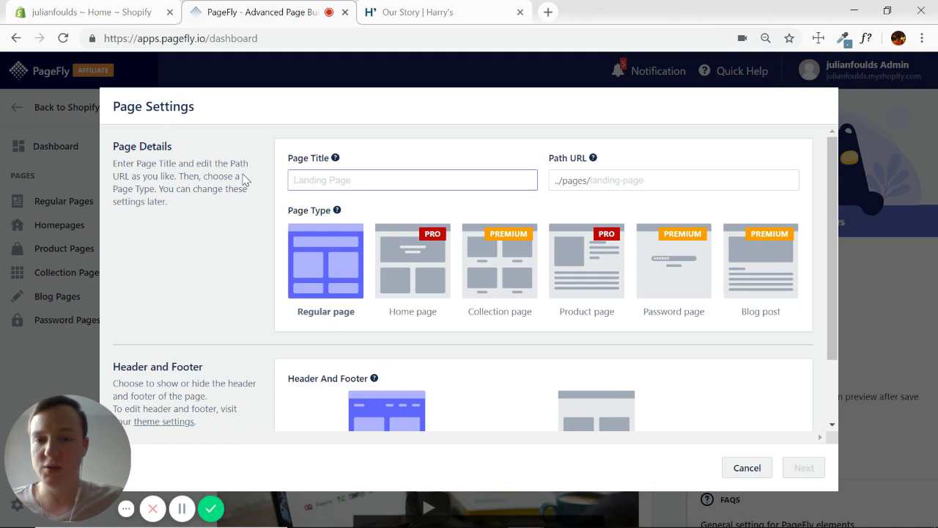
pyautogui.scroll(-1, 330, 266)
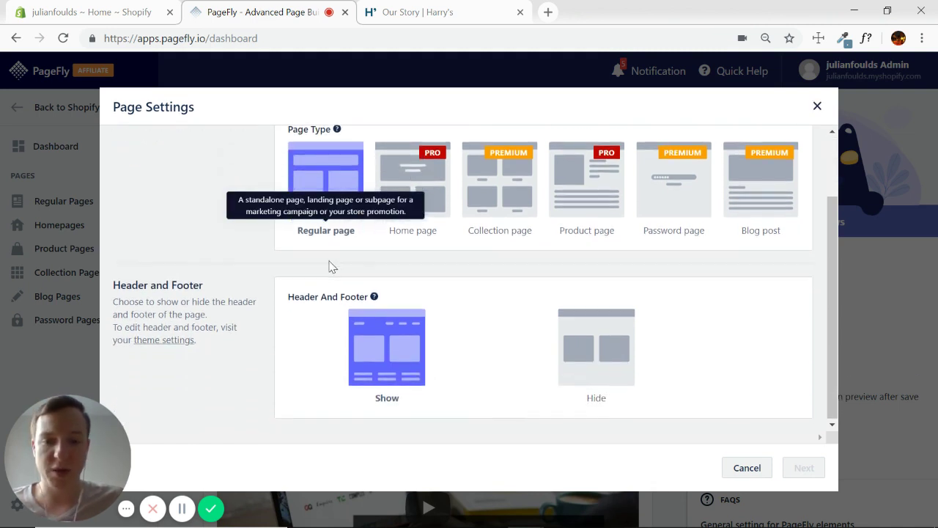
pyautogui.click(599, 355)
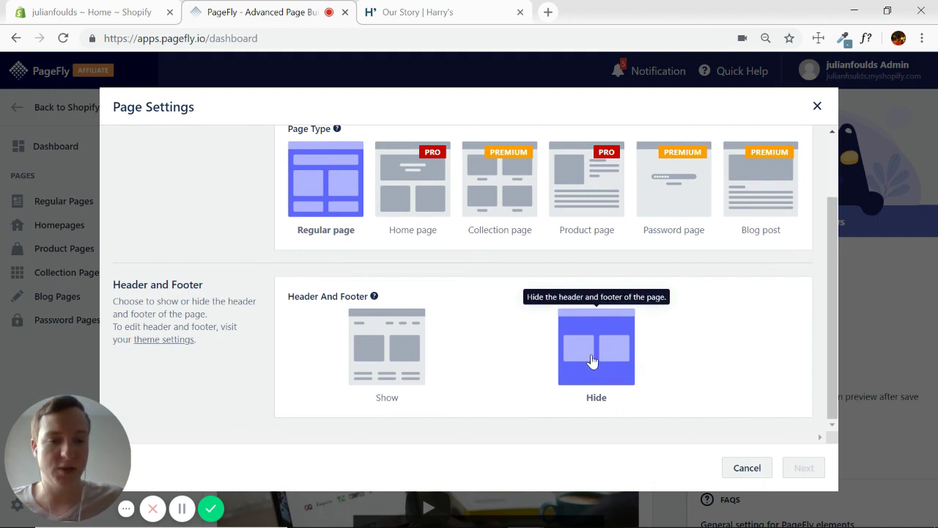
pyautogui.scroll(1, 513, 337)
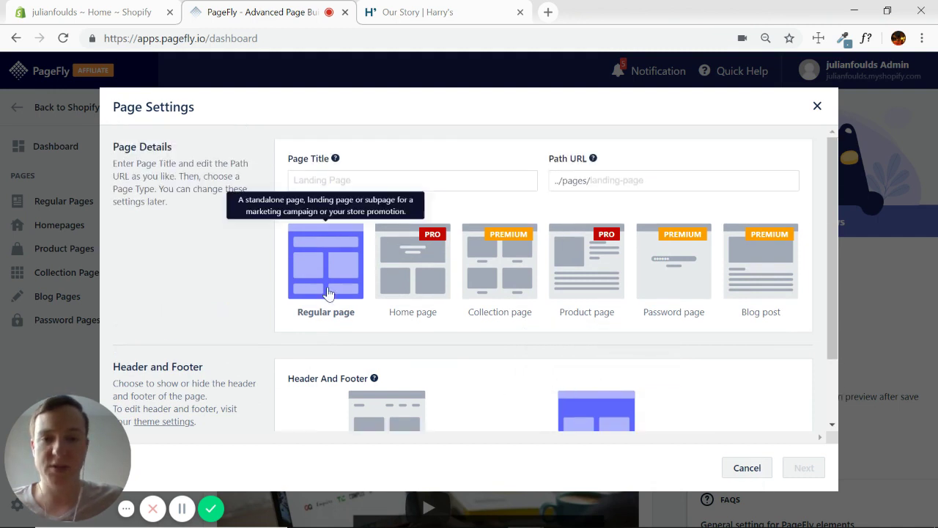
pyautogui.click(426, 182)
pyautogui.write('H')
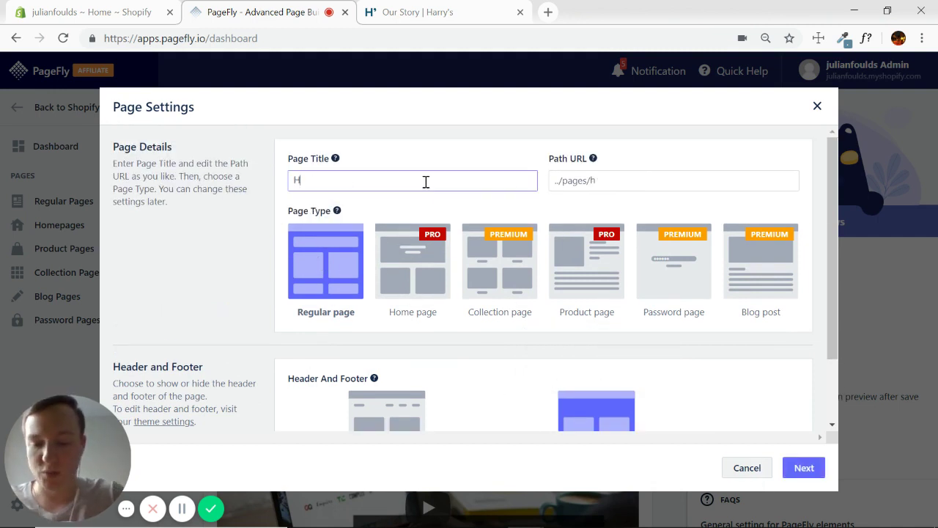
pyautogui.write("arry's About U")
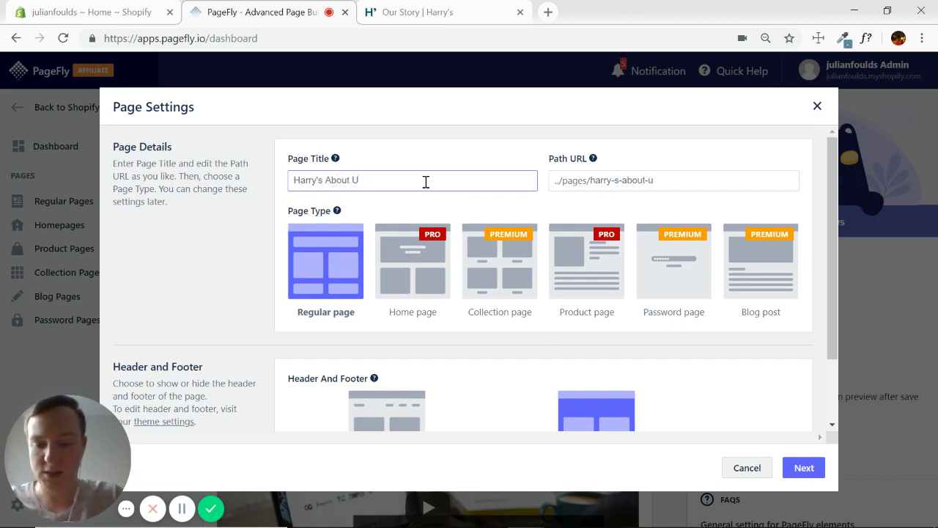
pyautogui.write('s Clone')
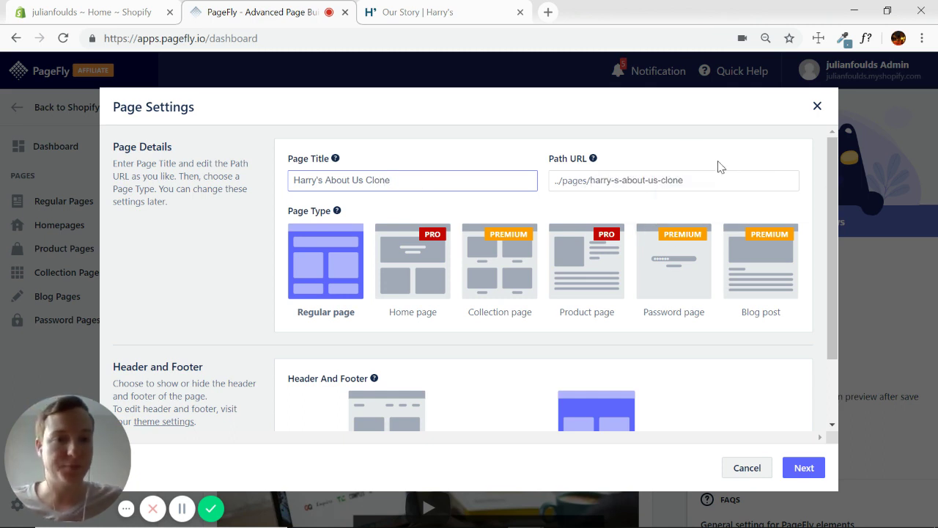
pyautogui.click(805, 468)
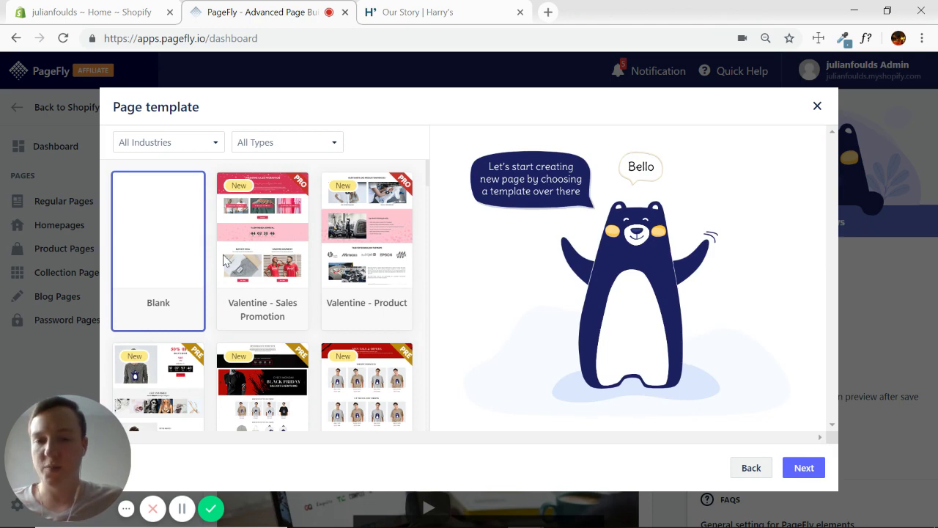
# - Choose the Blank template so the new page opens empty in the editor
pyautogui.scroll(-8, 289, 256)
pyautogui.scroll(-3, 290, 256)
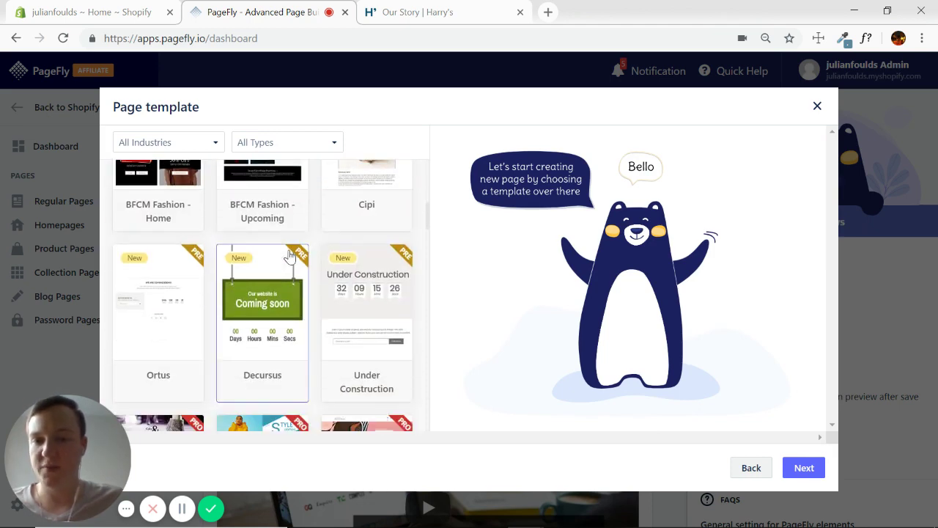
pyautogui.scroll(-3, 290, 256)
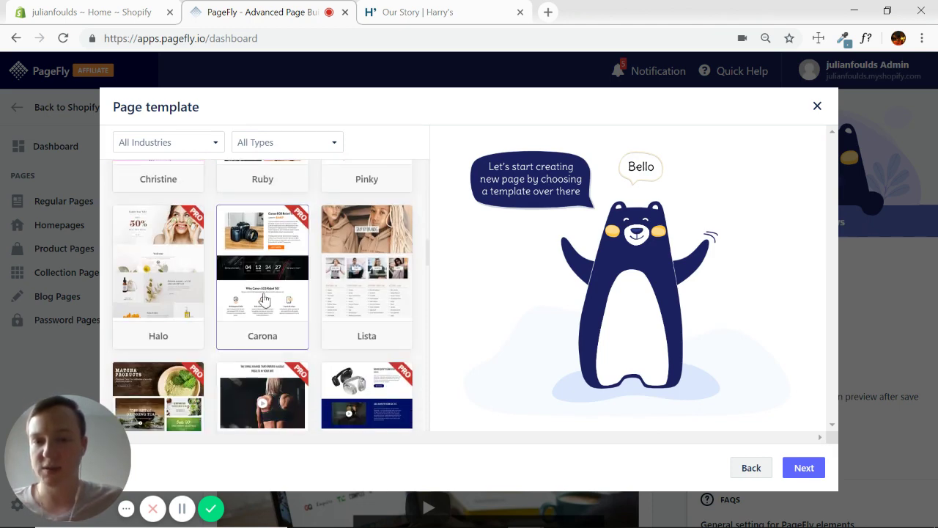
pyautogui.scroll(-5, 271, 308)
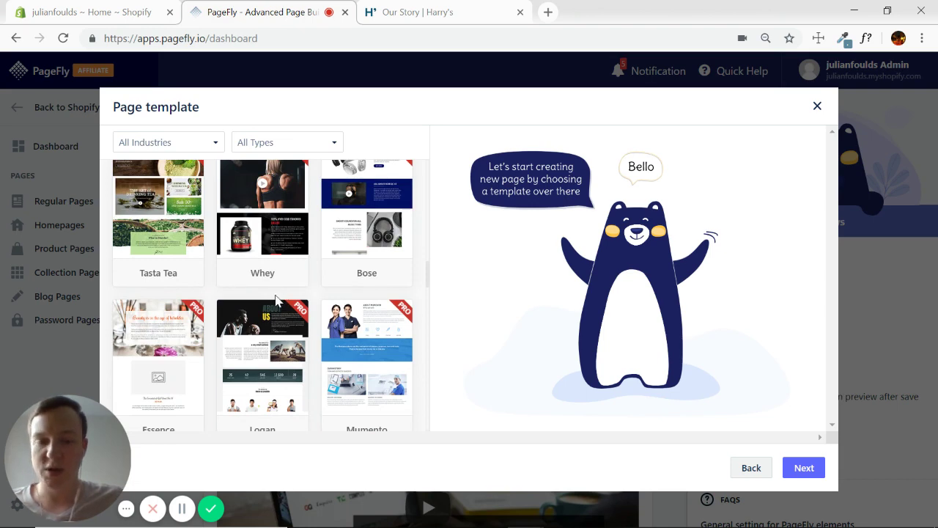
pyautogui.scroll(18, 276, 299)
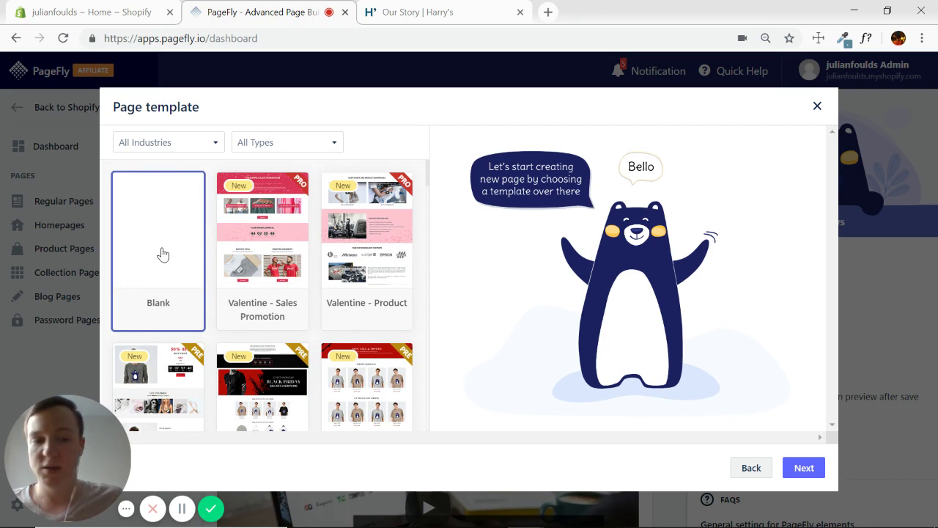
pyautogui.click(804, 469)
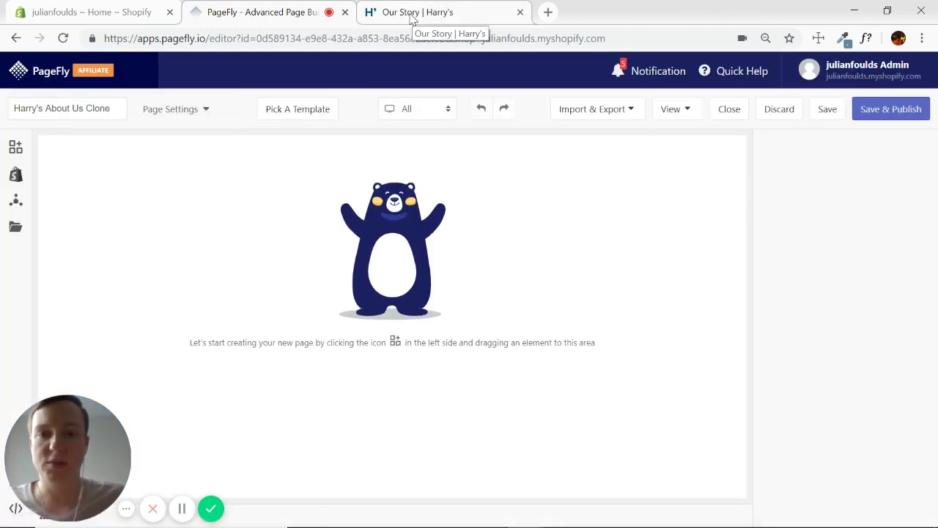
# - On Harry's Our Story page, highlight the At Harry's headline and part of its paragraph
pyautogui.click(412, 15)
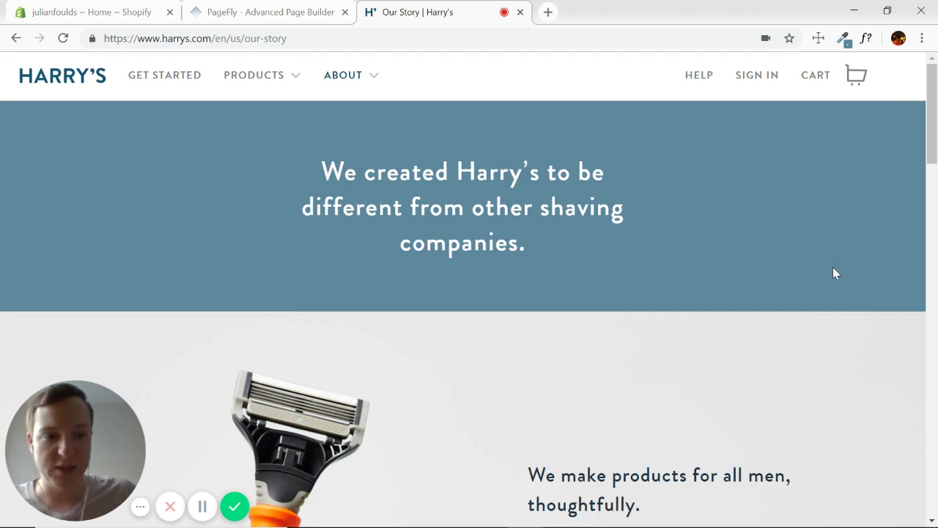
pyautogui.scroll(-4, 813, 135)
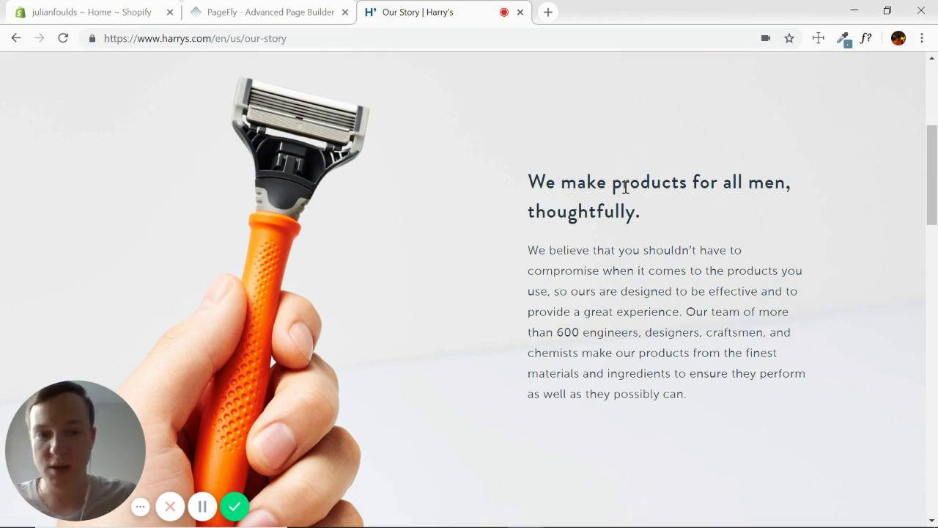
pyautogui.scroll(-4, 613, 268)
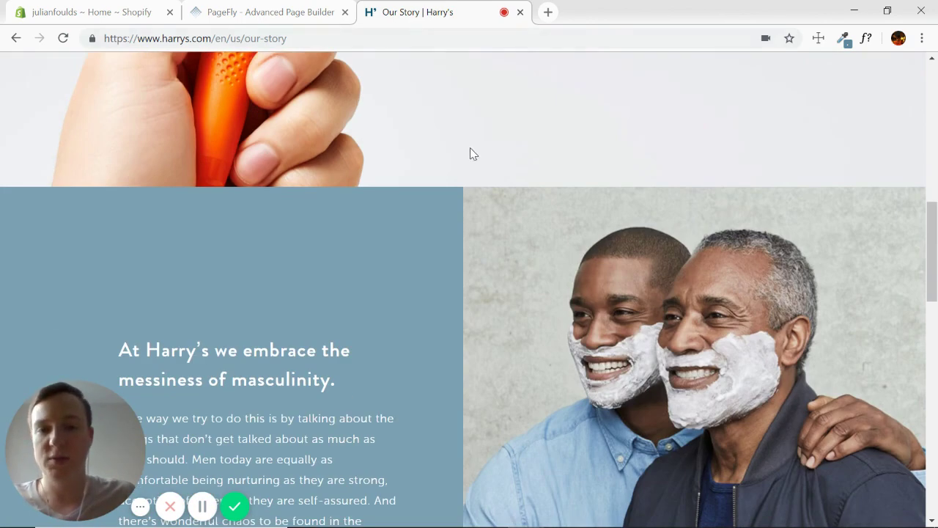
pyautogui.scroll(-2, 469, 154)
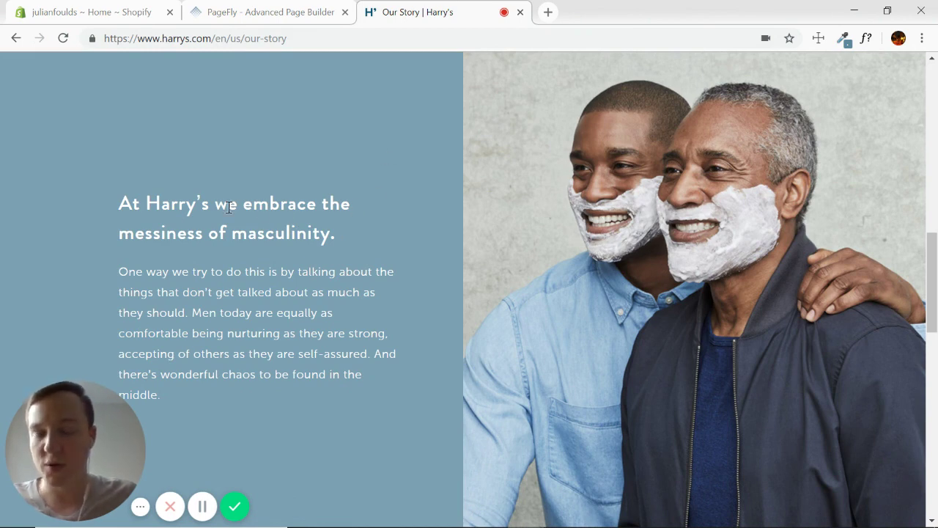
pyautogui.moveTo(123, 204); pyautogui.dragTo(355, 209)
pyautogui.moveTo(142, 294); pyautogui.dragTo(253, 314)
pyautogui.click(572, 250)
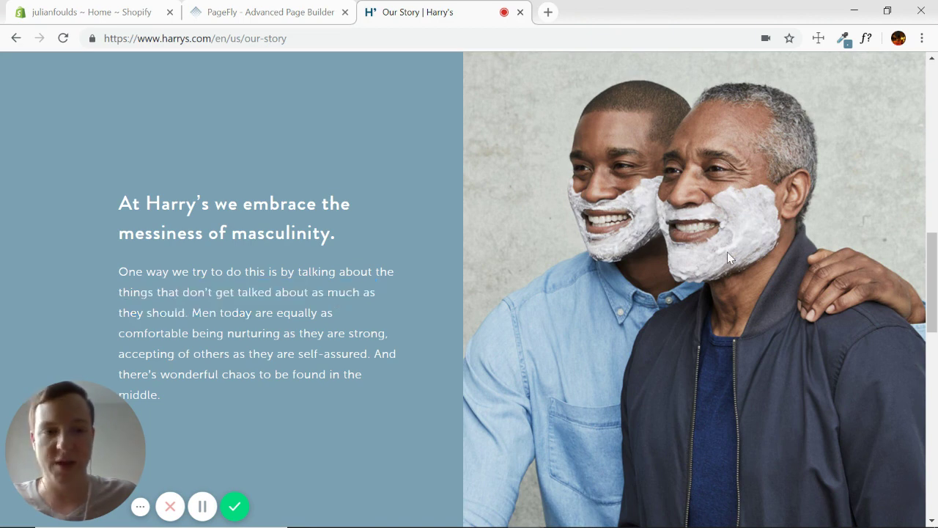
# - Scroll through the Our Story sections down to the Get Started call to action
pyautogui.scroll(2, 529, 204)
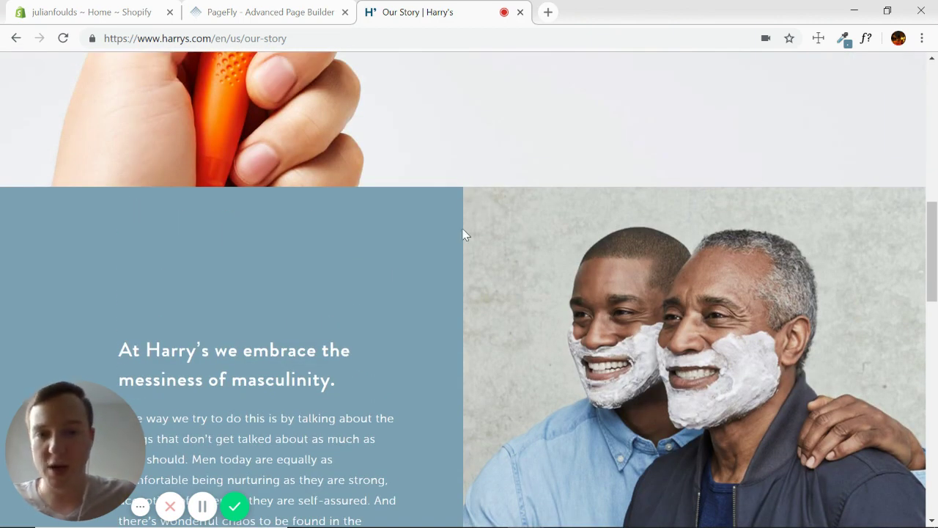
pyautogui.scroll(-10, 398, 237)
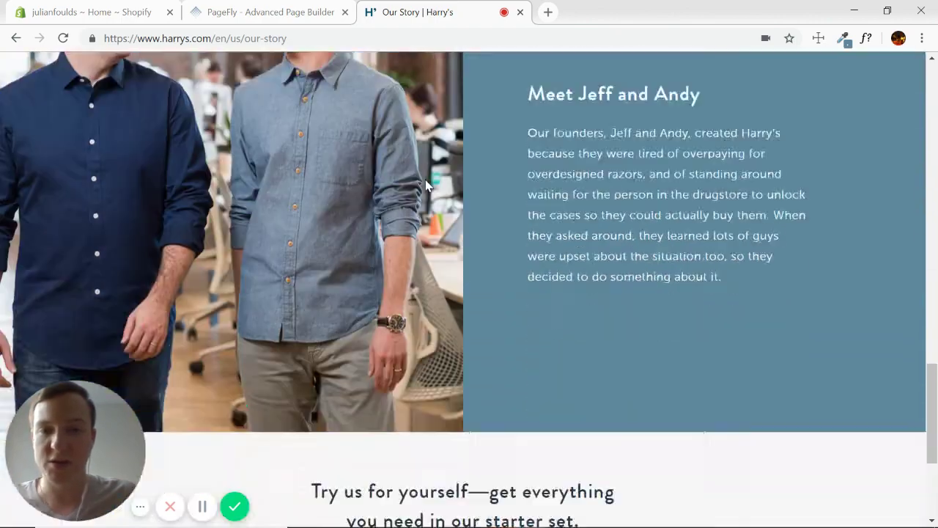
pyautogui.scroll(1, 332, 223)
pyautogui.scroll(1, 332, 223)
pyautogui.scroll(6, 423, 172)
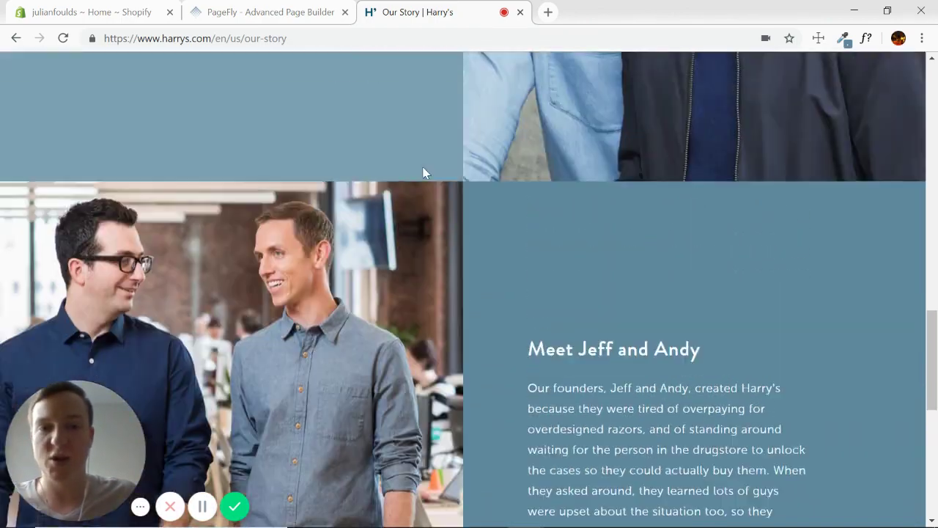
pyautogui.scroll(-10, 444, 155)
pyautogui.scroll(-1, 449, 147)
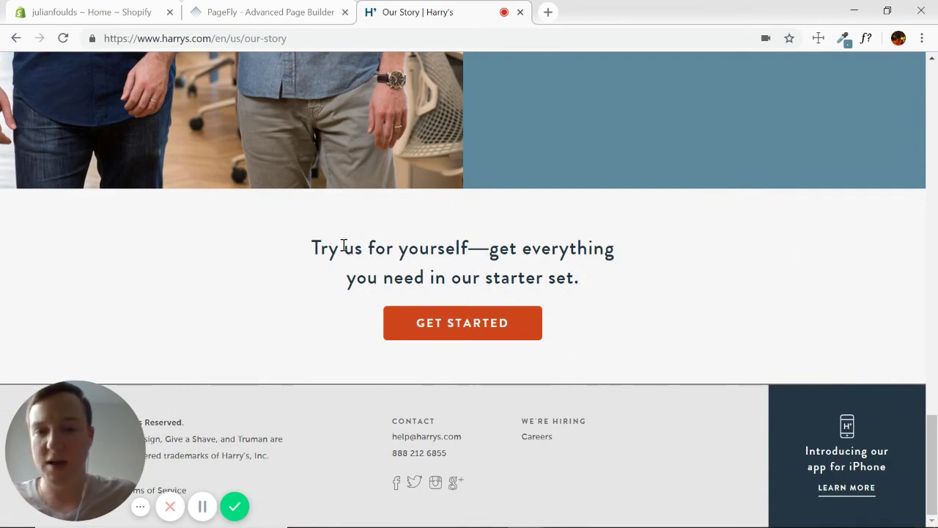
pyautogui.scroll(15, 612, 130)
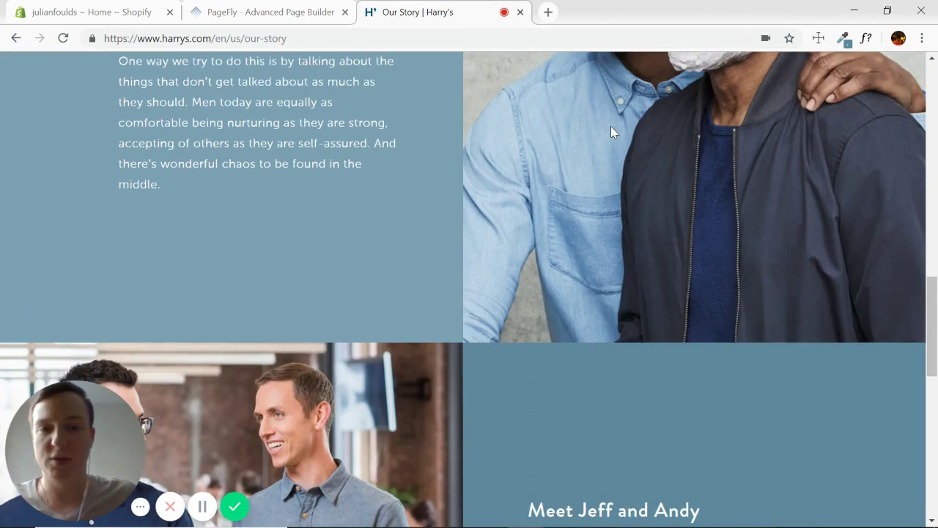
pyautogui.scroll(1, 629, 132)
pyautogui.scroll(-15, 662, 235)
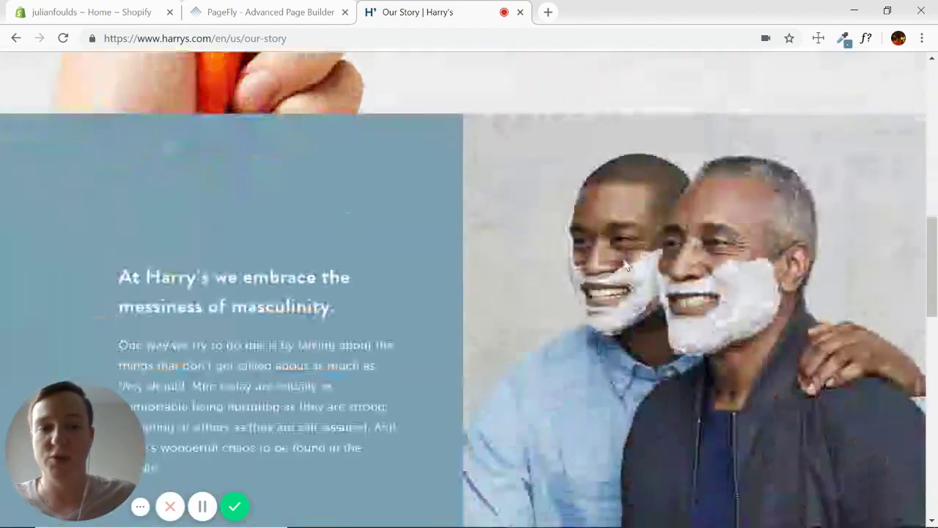
pyautogui.scroll(-6, 578, 279)
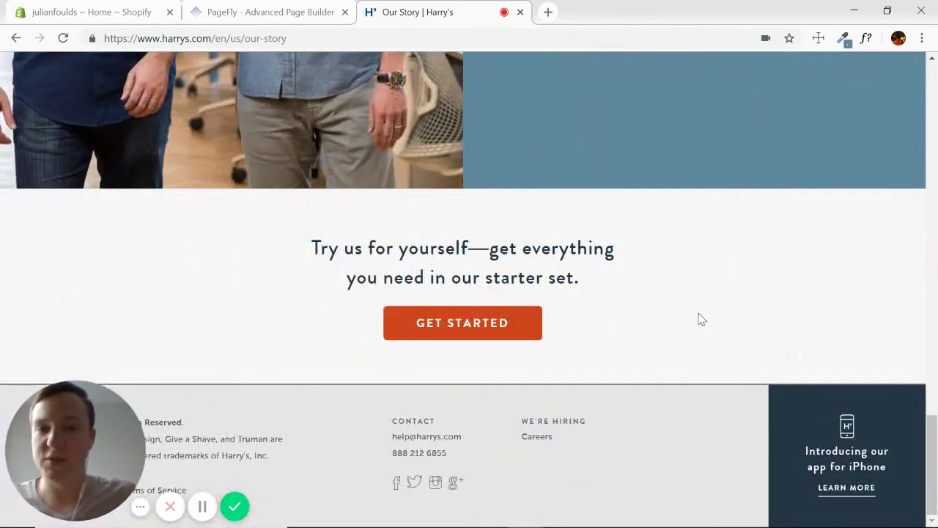
pyautogui.scroll(15, 691, 323)
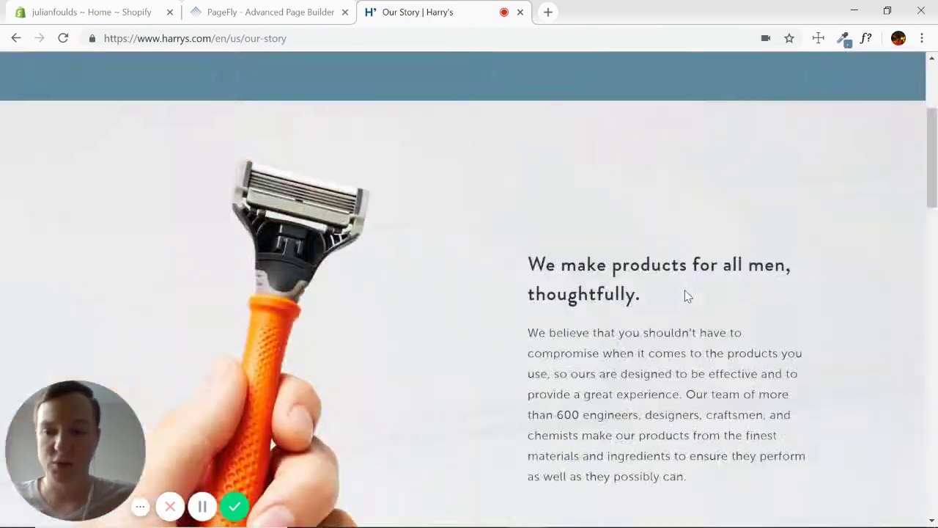
pyautogui.scroll(3, 684, 293)
# - Add a full-width section to the empty PageFly page
pyautogui.click(270, 12)
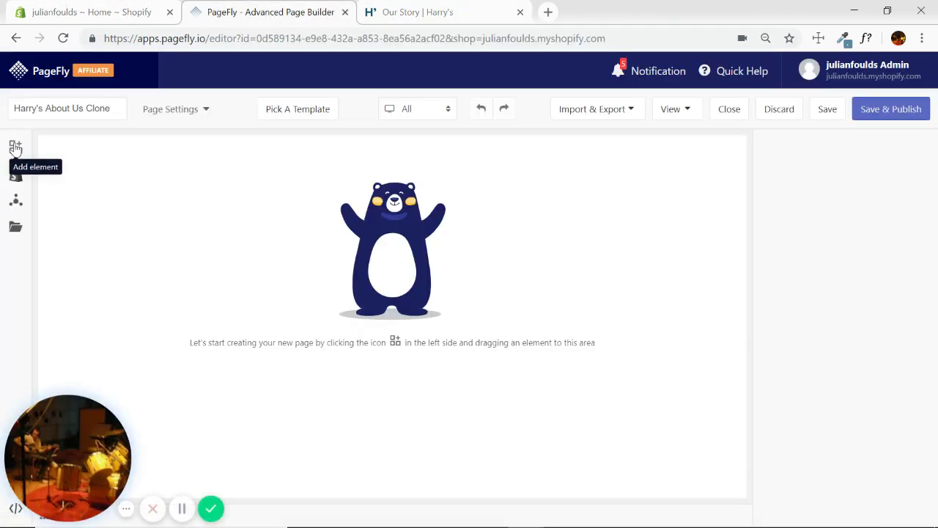
pyautogui.click(14, 148)
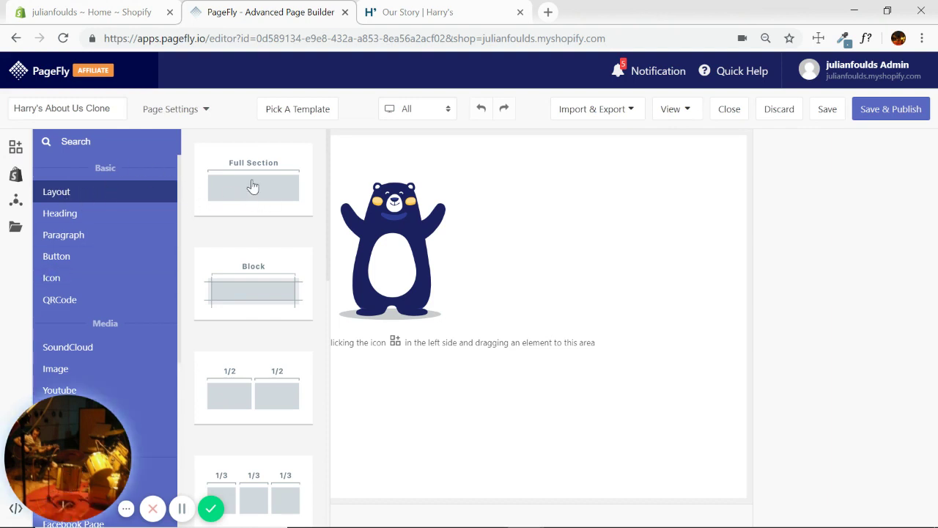
pyautogui.moveTo(252, 186); pyautogui.dragTo(409, 247)
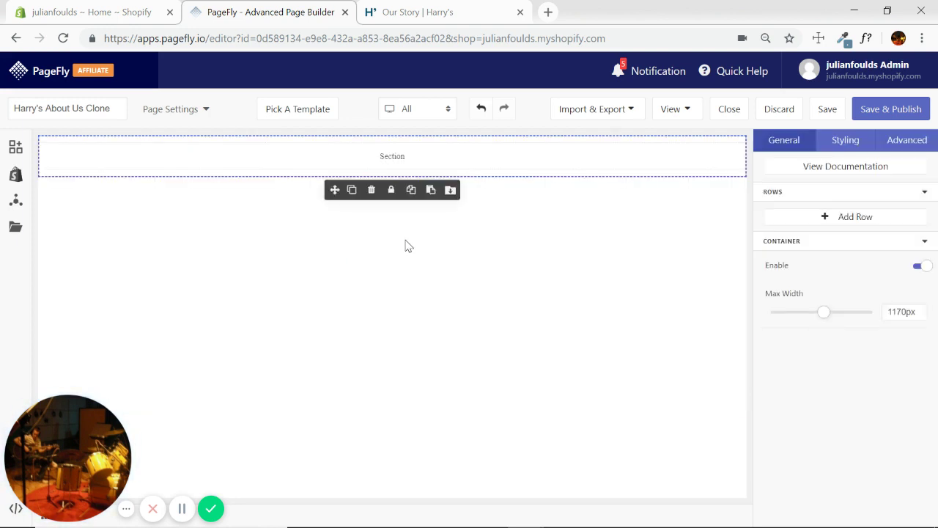
# - Place a Heading inside the section and center-align its text
pyautogui.click(477, 19)
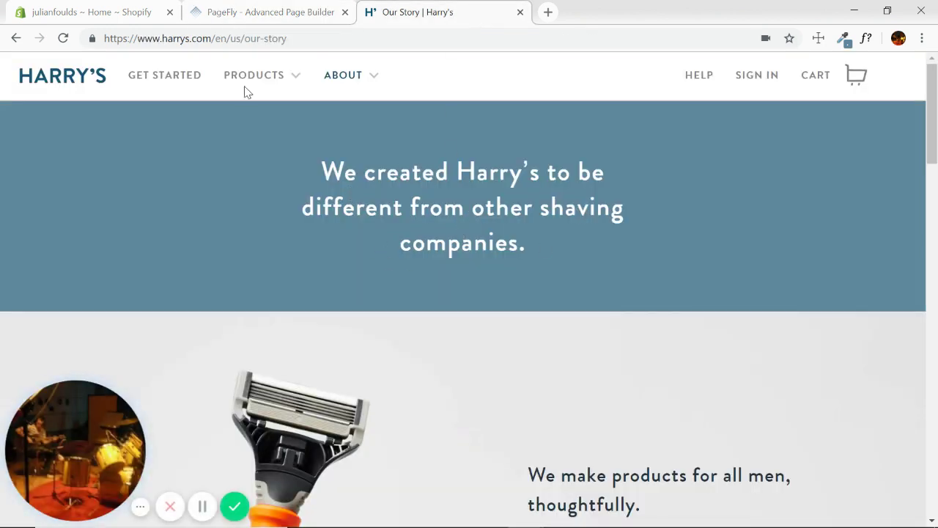
pyautogui.click(253, 10)
pyautogui.click(14, 146)
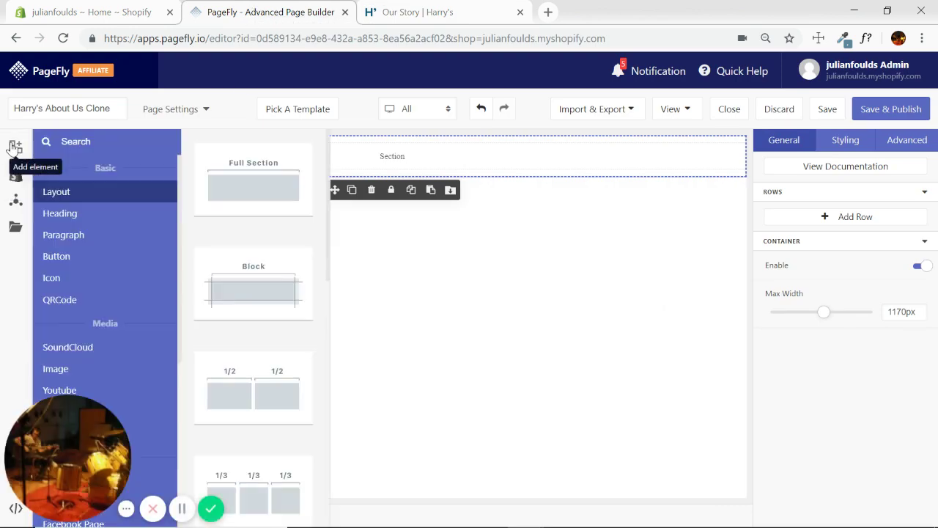
pyautogui.click(66, 213)
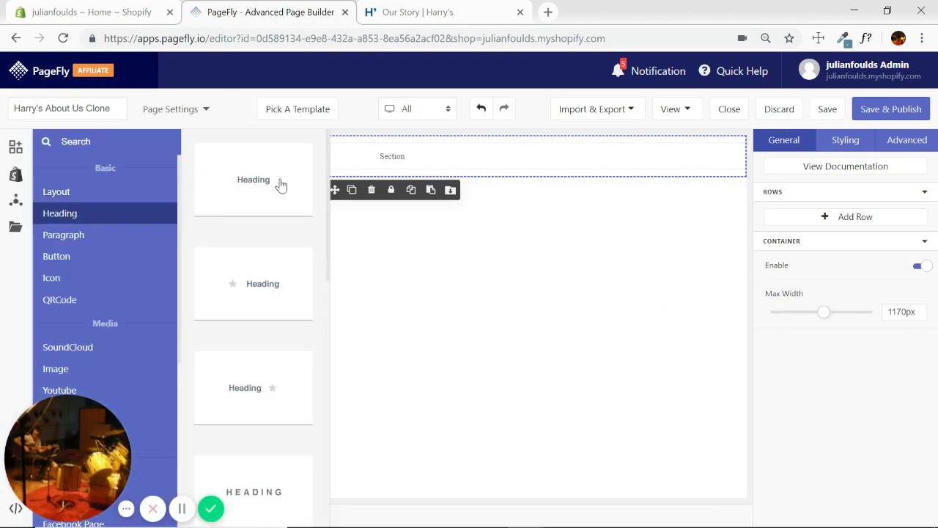
pyautogui.moveTo(250, 182); pyautogui.dragTo(394, 160)
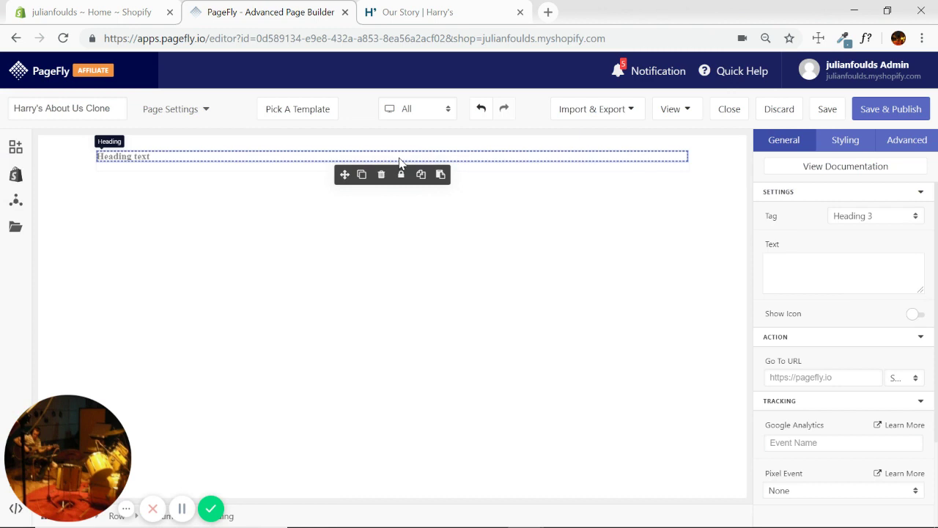
pyautogui.click(849, 141)
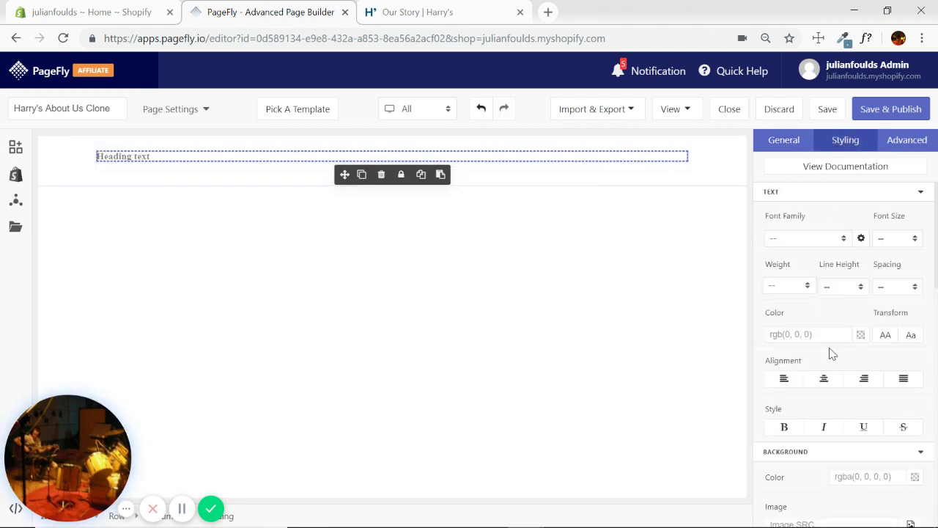
pyautogui.click(825, 389)
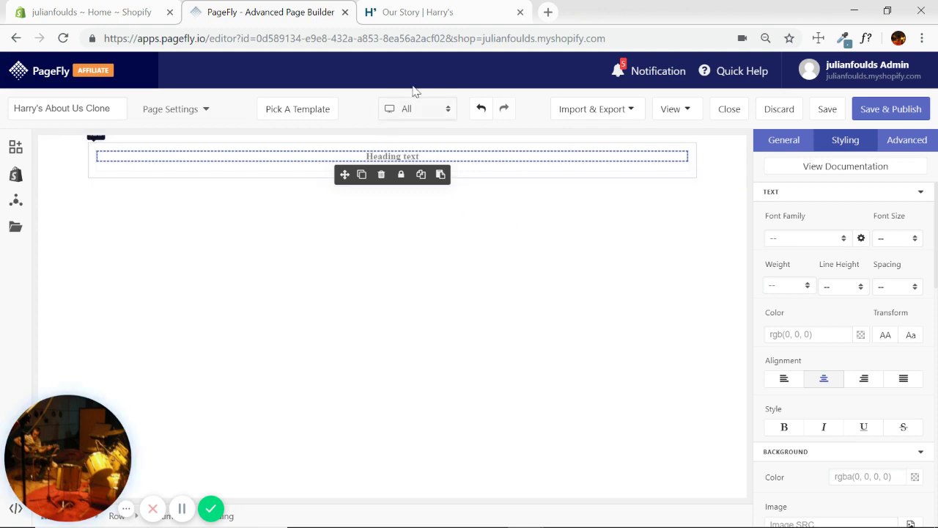
pyautogui.click(452, 17)
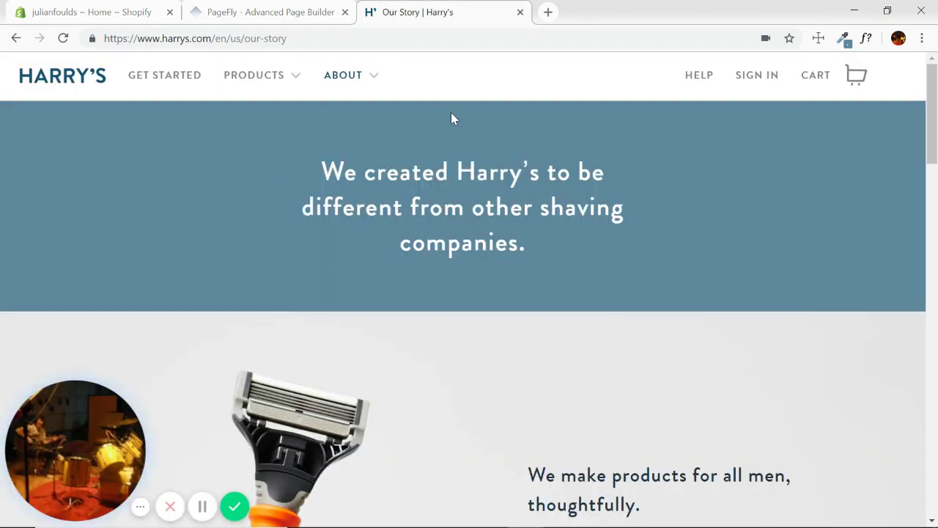
pyautogui.click(269, 13)
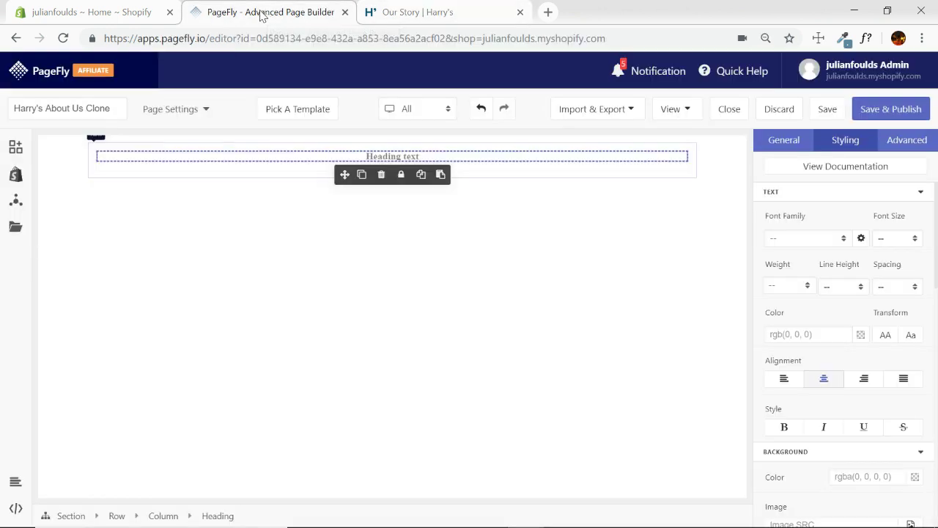
# - Add a new full-width section below the heading containing a 1/2 two-column row
pyautogui.click(14, 148)
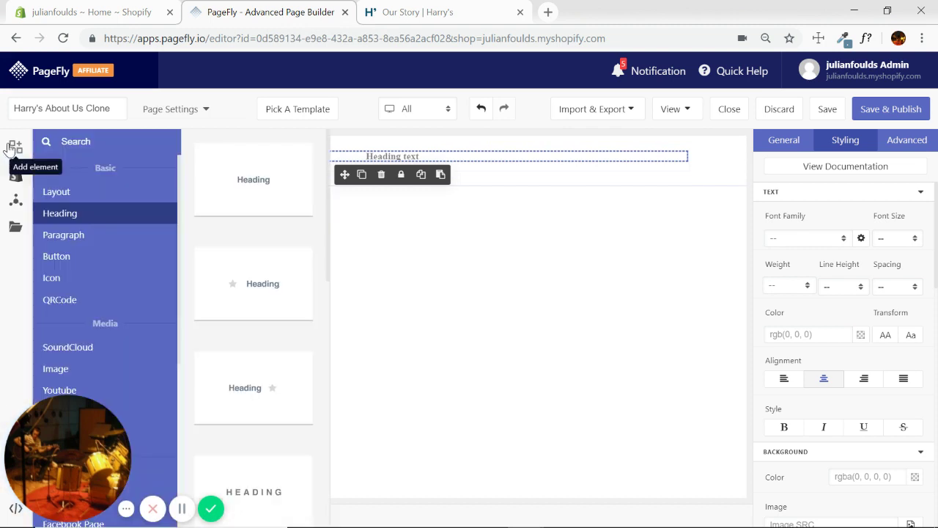
pyautogui.click(64, 196)
pyautogui.moveTo(277, 182)
pyautogui.mouseDown()
pyautogui.moveTo(419, 230)
pyautogui.moveTo(233, 205)
pyautogui.moveTo(287, 190)
pyautogui.mouseUp()
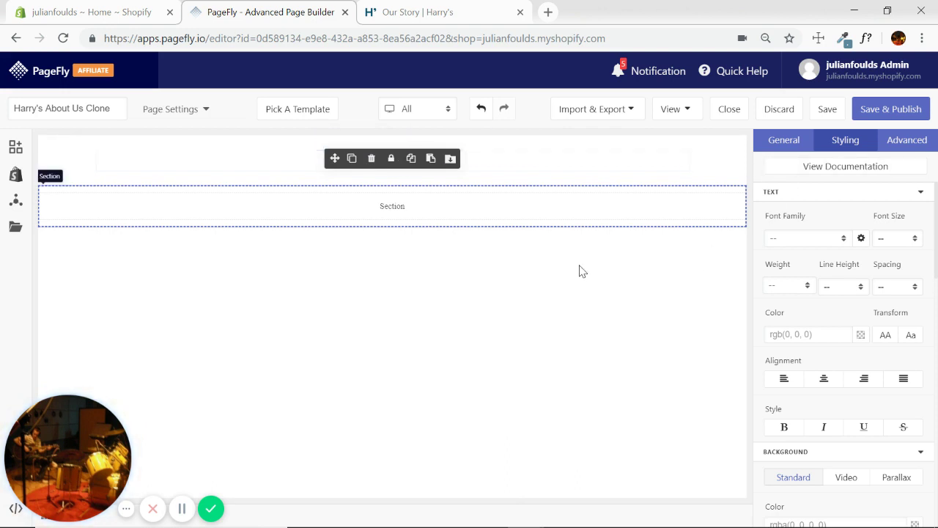
pyautogui.click(15, 148)
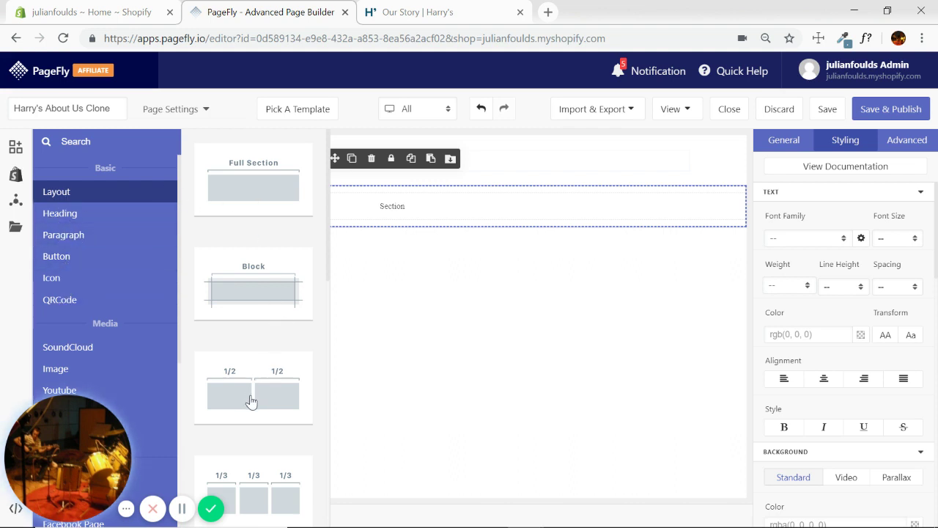
pyautogui.moveTo(251, 401); pyautogui.dragTo(401, 211)
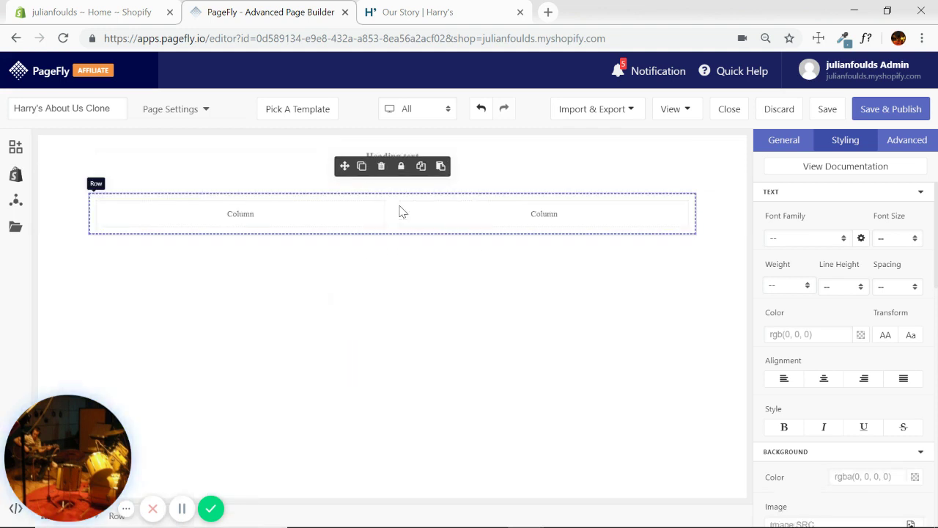
# - Put a Heading and a Paragraph into the row's right column
pyautogui.click(14, 147)
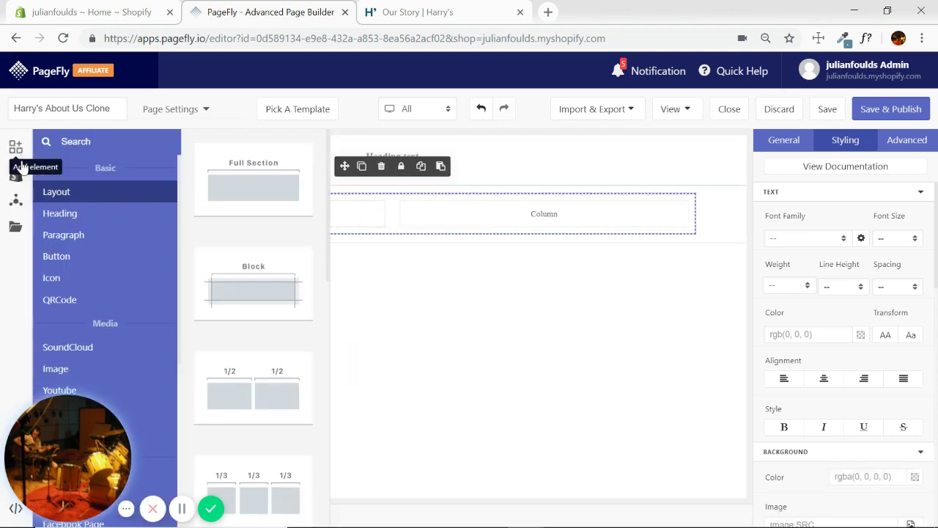
pyautogui.click(125, 223)
pyautogui.moveTo(257, 178); pyautogui.dragTo(496, 218)
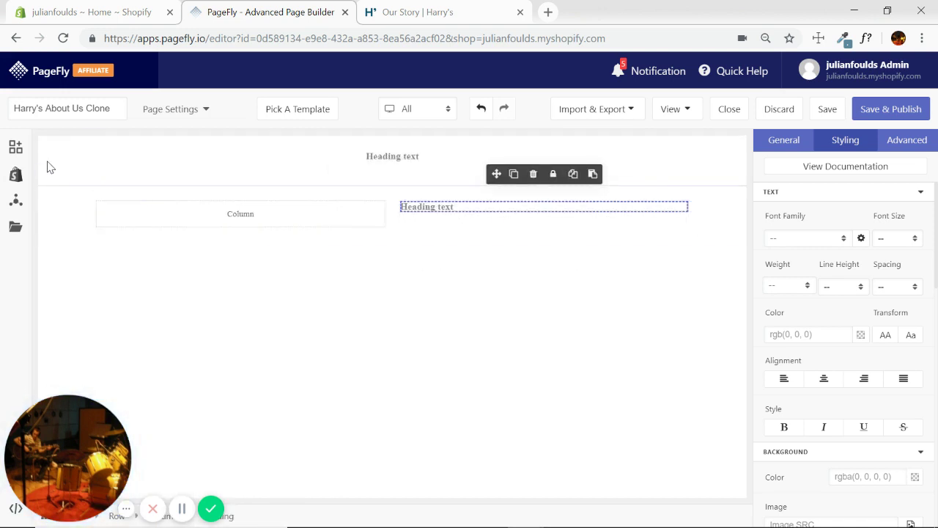
pyautogui.click(16, 150)
pyautogui.click(84, 238)
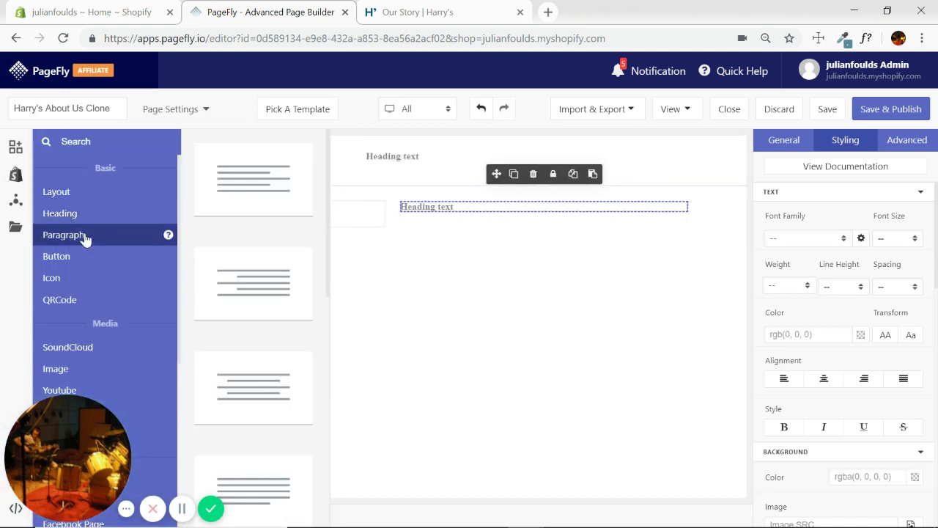
pyautogui.moveTo(245, 190); pyautogui.dragTo(444, 220)
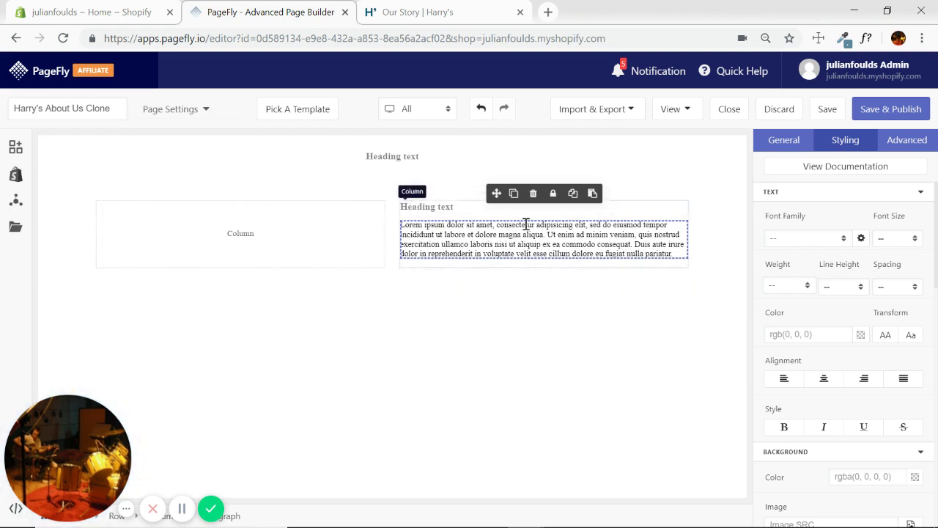
# - Add a third full-width section below the two-column row, checking Harry's layout for reference
pyautogui.click(15, 149)
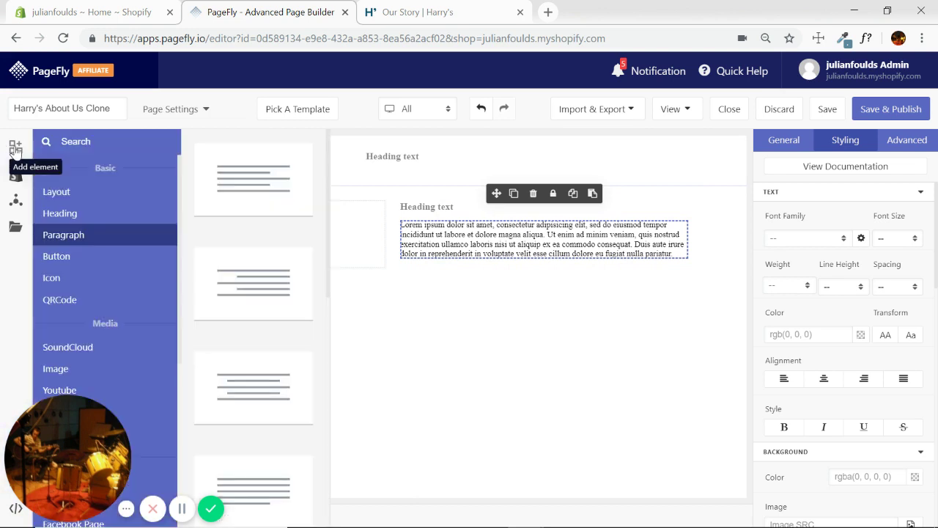
pyautogui.moveTo(62, 198)
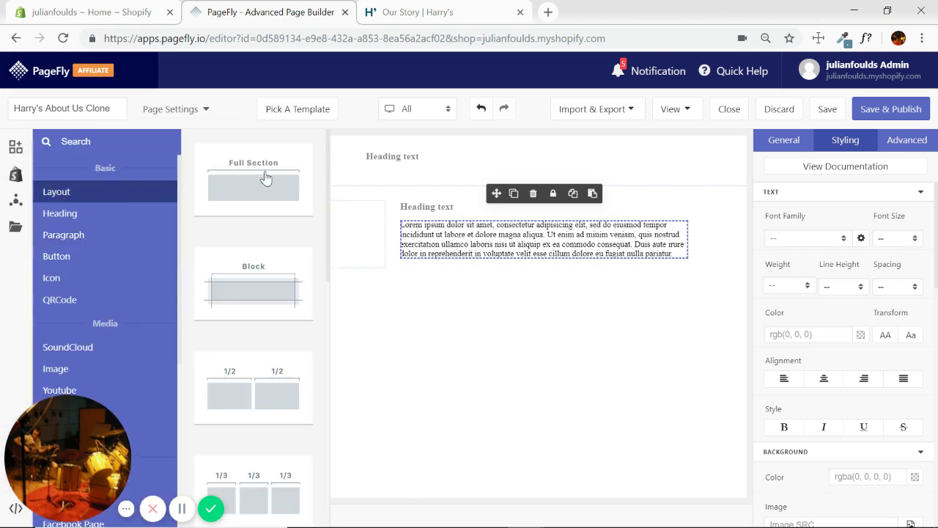
pyautogui.moveTo(251, 182); pyautogui.dragTo(391, 285)
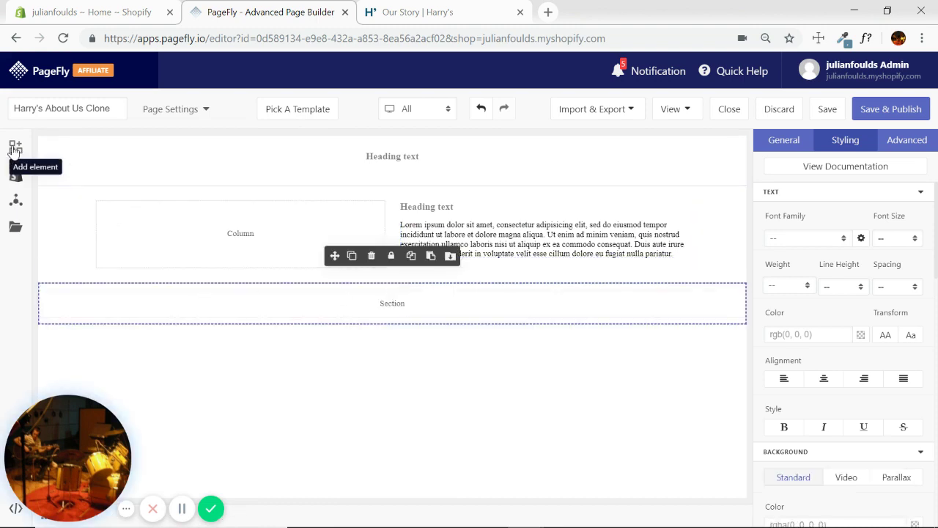
pyautogui.click(415, 12)
pyautogui.scroll(-15, 513, 220)
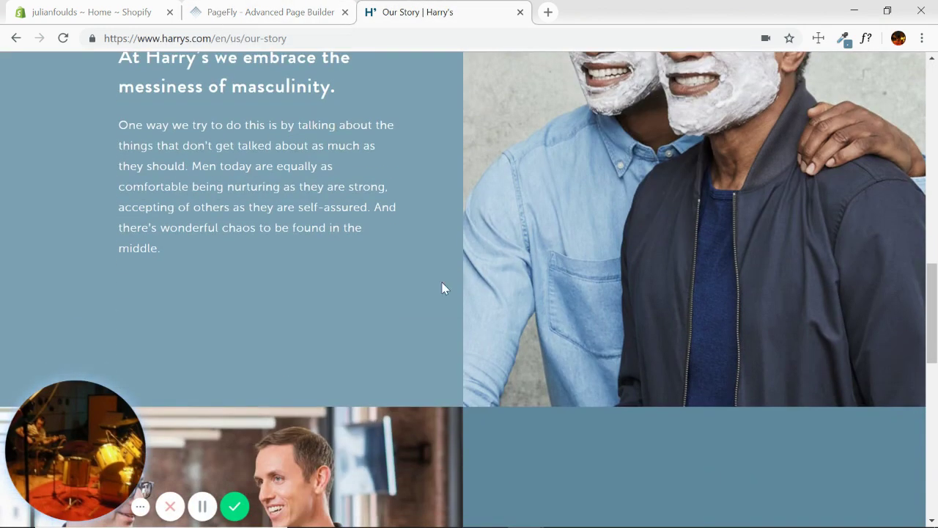
pyautogui.scroll(3, 668, 265)
pyautogui.scroll(-2, 463, 294)
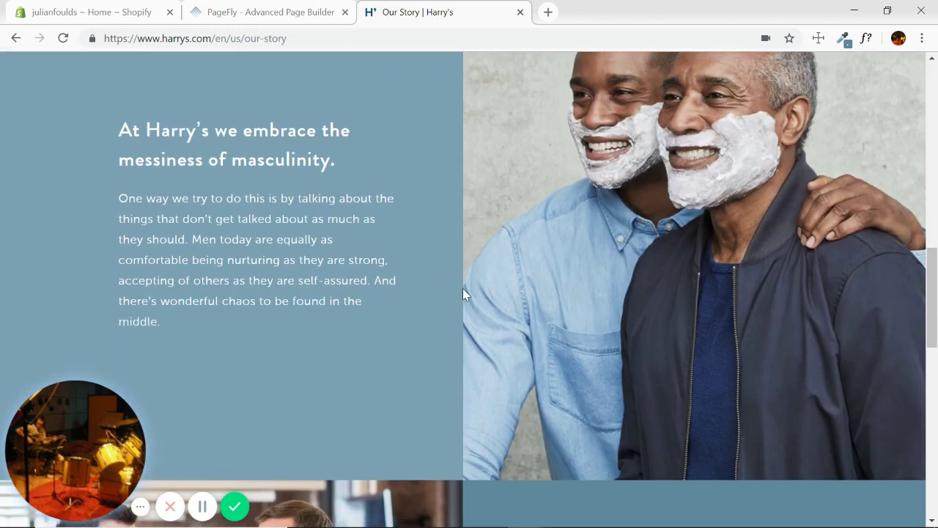
pyautogui.click(278, 11)
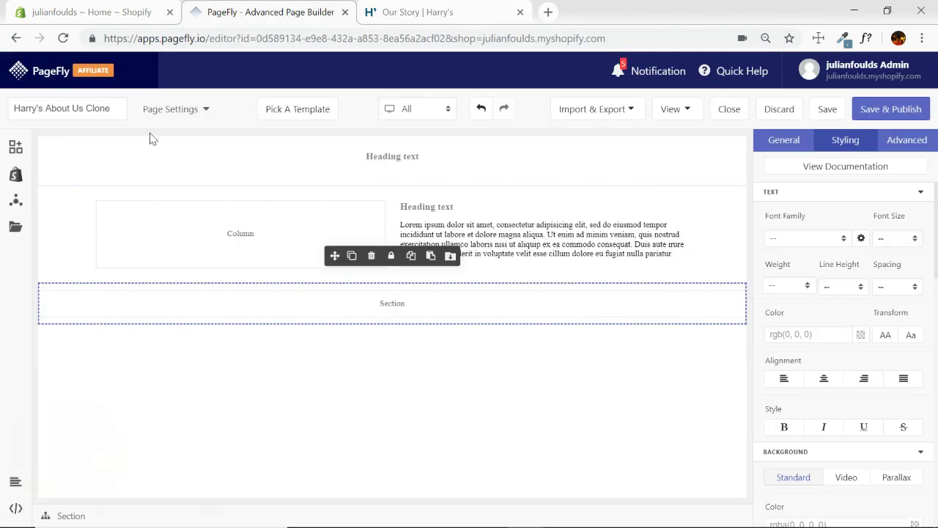
pyautogui.click(15, 148)
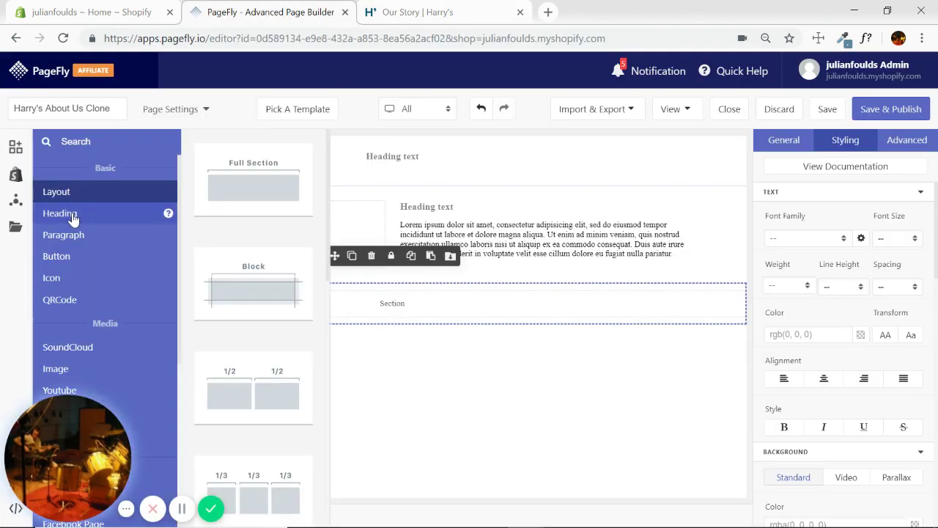
# - Add a 1/2 two-column row with an image placeholder in the right column
pyautogui.moveTo(242, 401); pyautogui.dragTo(396, 306)
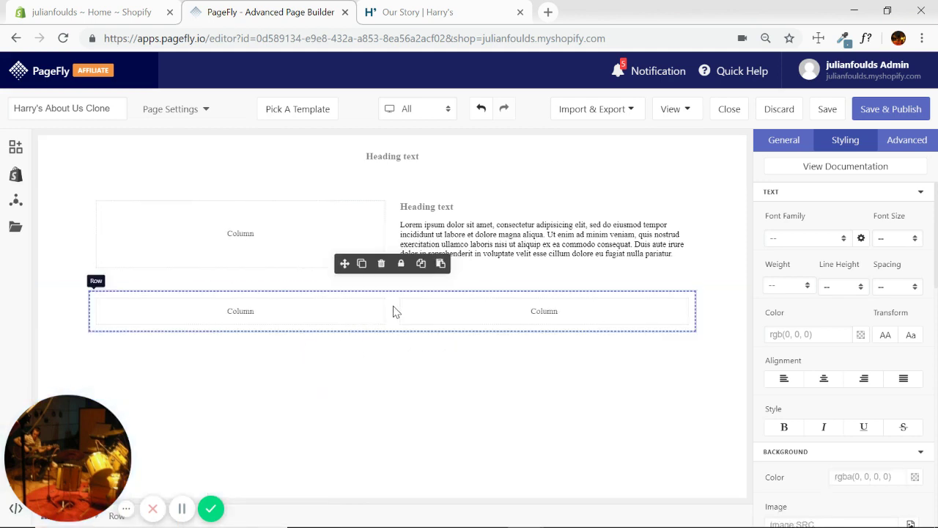
pyautogui.click(15, 148)
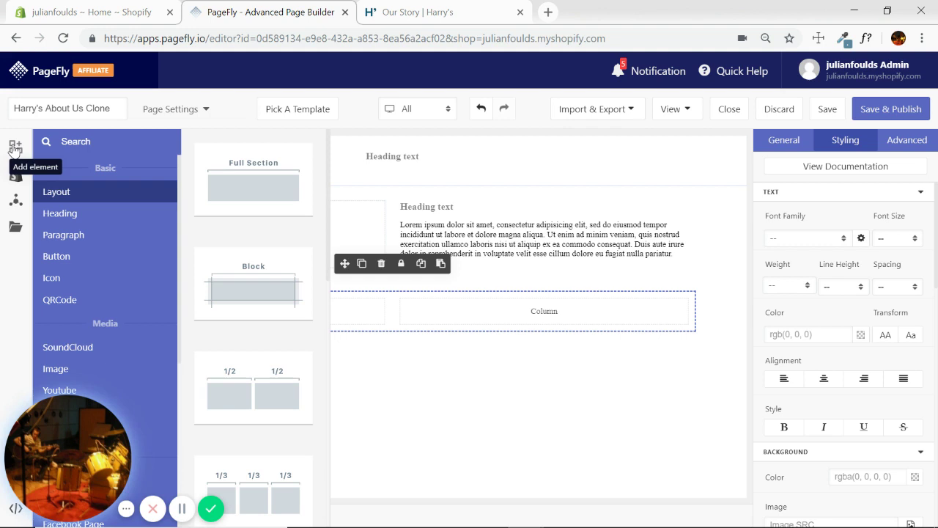
pyautogui.scroll(-3, 67, 276)
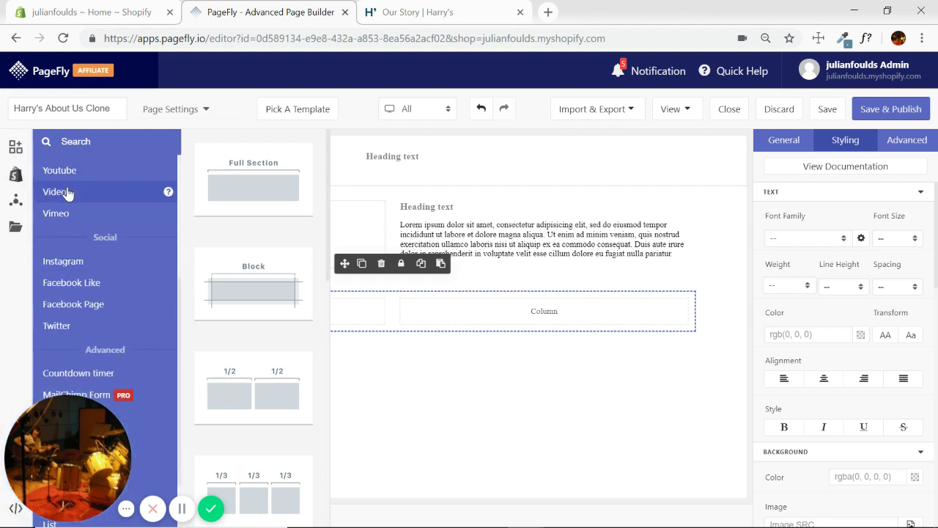
pyautogui.scroll(2, 81, 197)
pyautogui.click(58, 222)
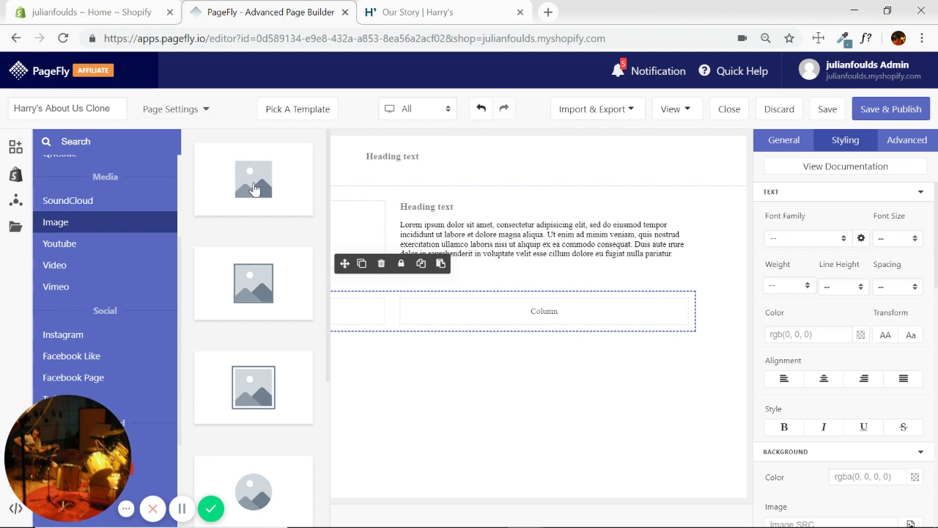
pyautogui.moveTo(253, 190); pyautogui.dragTo(537, 317)
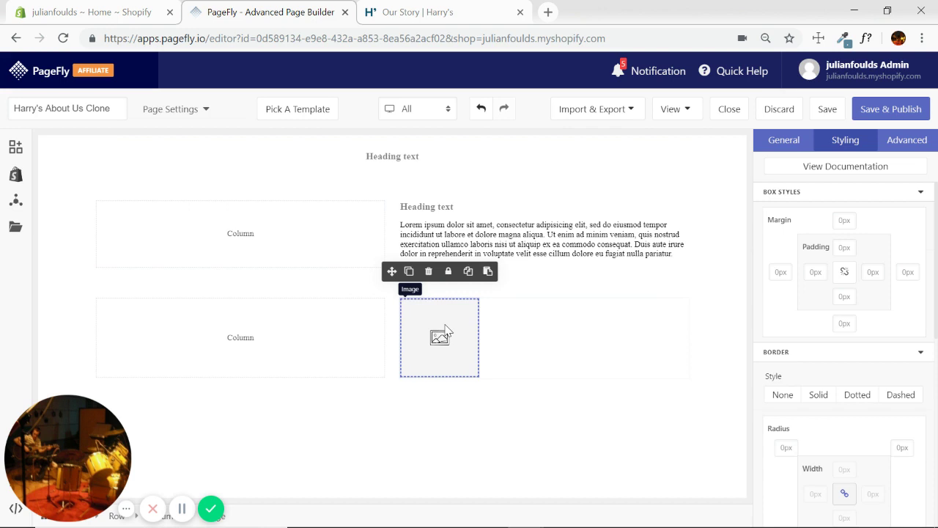
# - Fill the left column with a Heading followed by a Paragraph
pyautogui.click(275, 339)
pyautogui.click(16, 150)
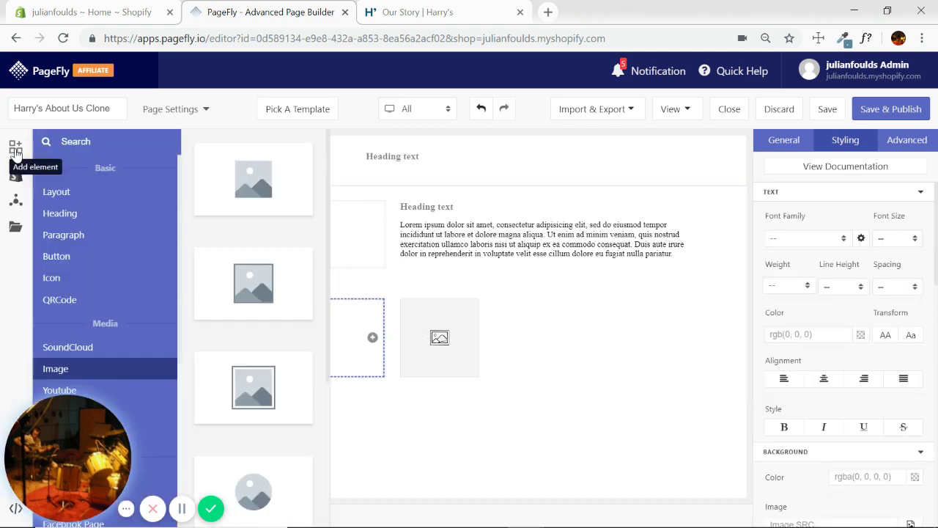
pyautogui.click(60, 215)
pyautogui.moveTo(258, 185); pyautogui.dragTo(245, 336)
pyautogui.click(17, 152)
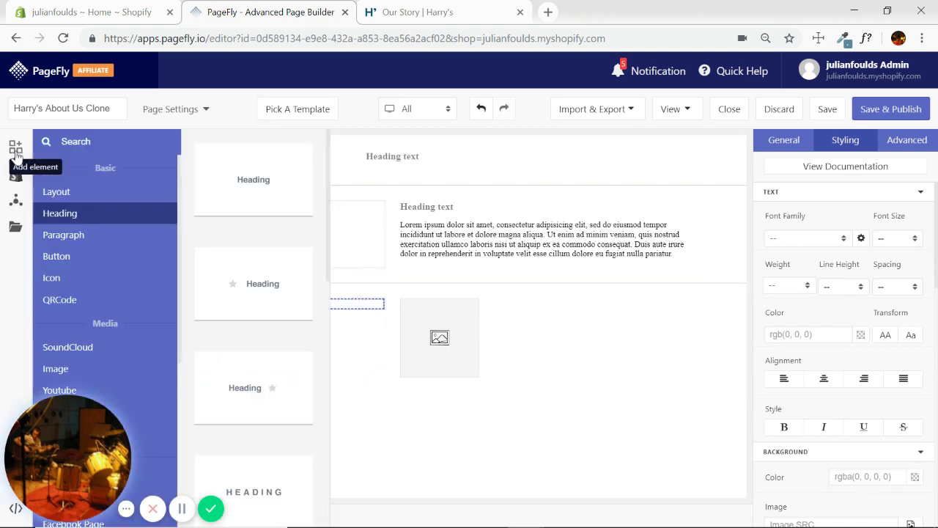
pyautogui.click(65, 236)
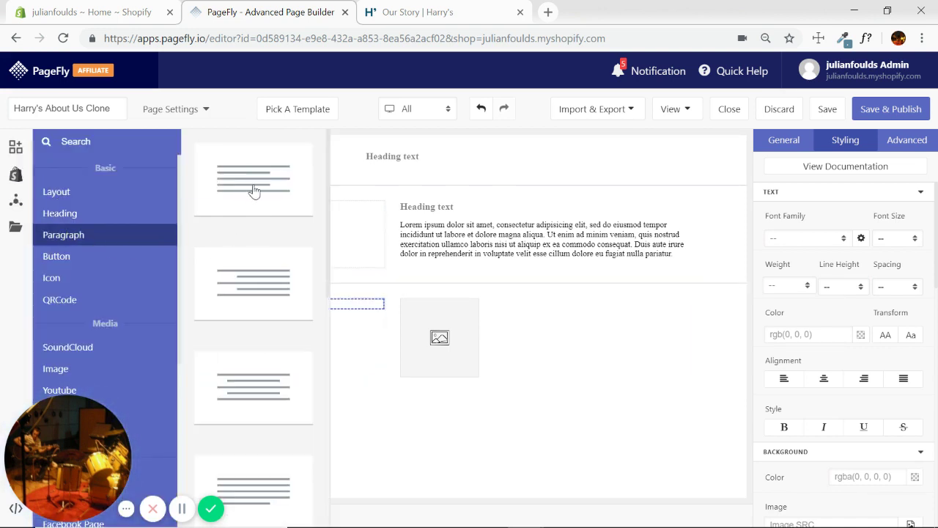
pyautogui.moveTo(249, 180); pyautogui.dragTo(250, 337)
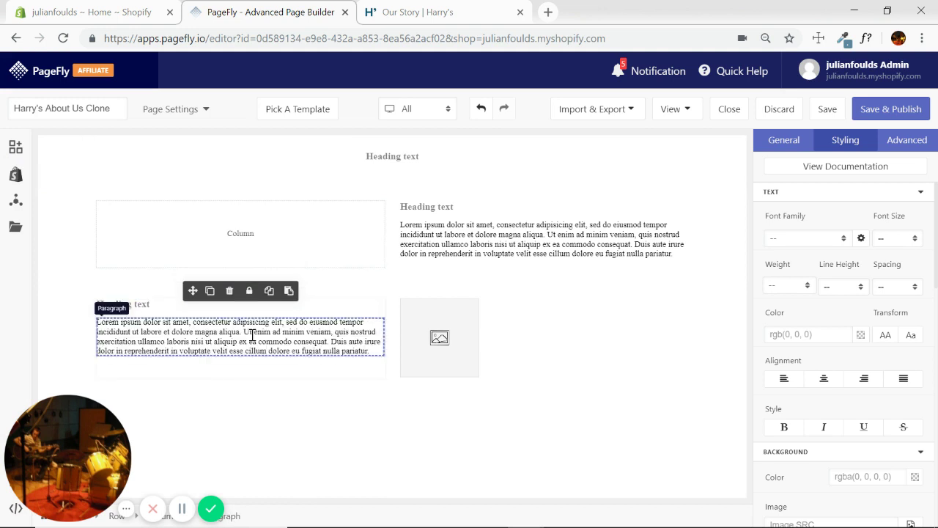
# - Duplicate the heading, paragraph and image row so a copy sits directly below
pyautogui.click(719, 344)
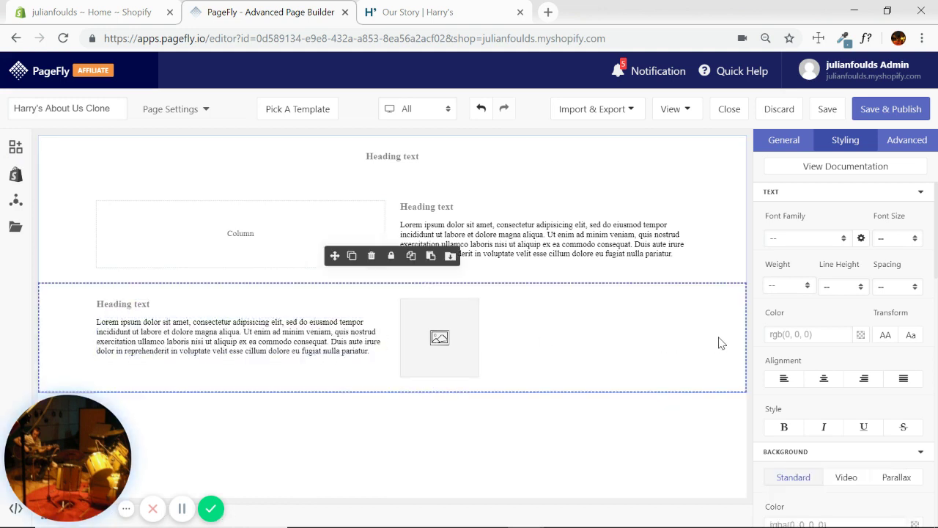
pyautogui.moveTo(72, 463); pyautogui.dragTo(70, 421)
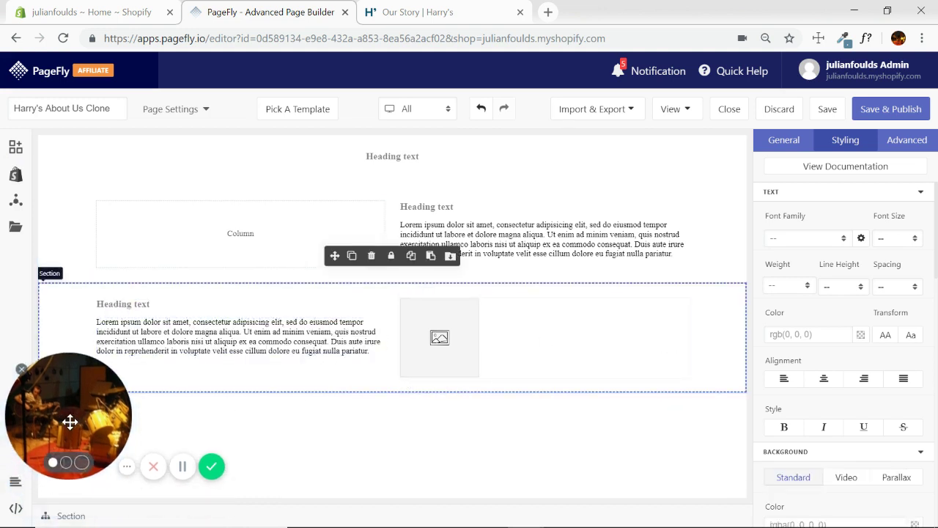
pyautogui.click(353, 257)
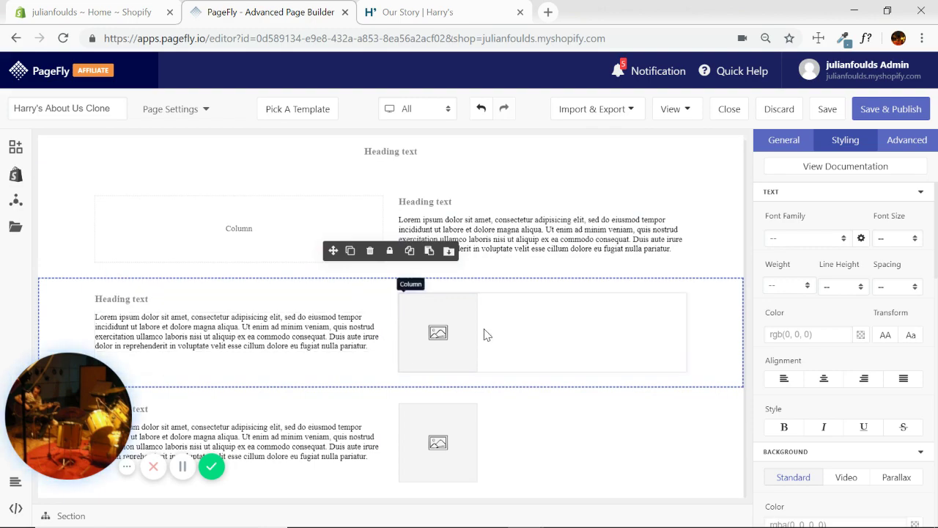
pyautogui.click(418, 12)
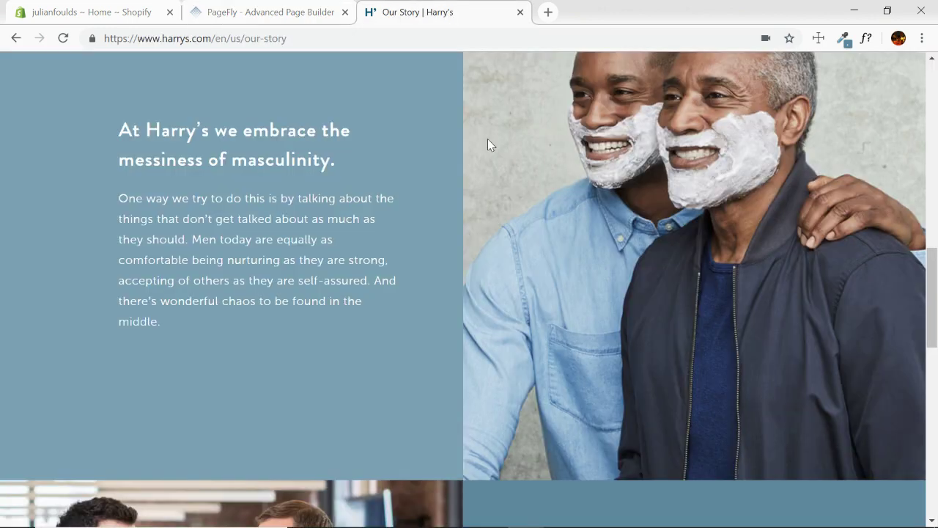
pyautogui.scroll(-5, 607, 179)
pyautogui.scroll(-2, 503, 301)
pyautogui.scroll(10, 503, 300)
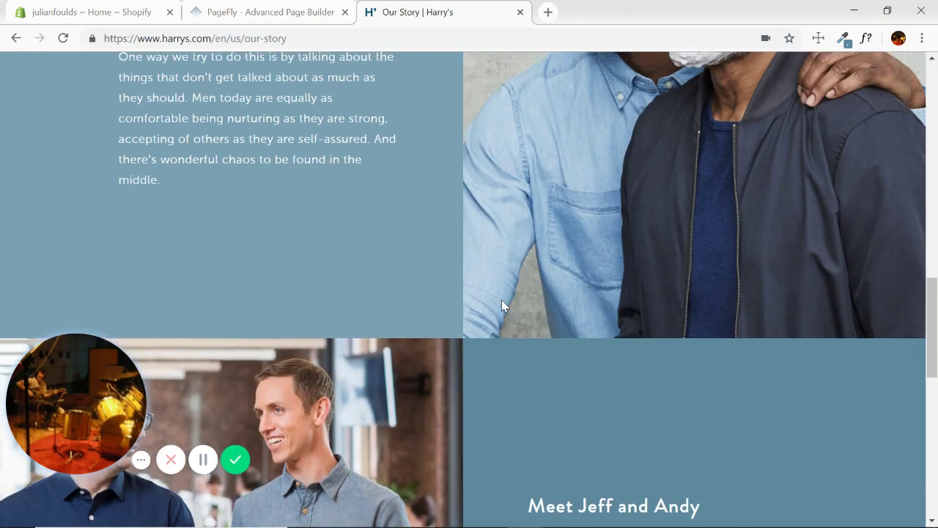
pyautogui.scroll(-5, 503, 293)
pyautogui.scroll(-4, 503, 289)
pyautogui.scroll(3, 491, 279)
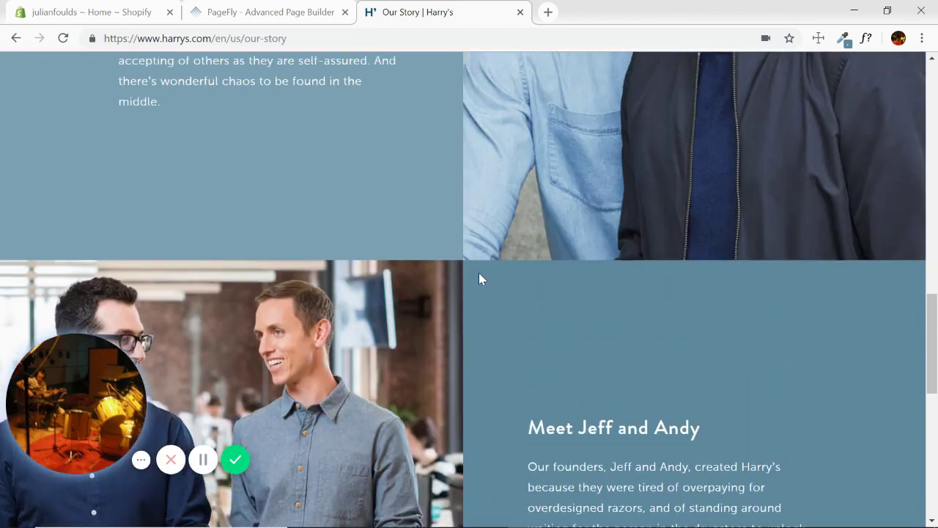
pyautogui.click(275, 21)
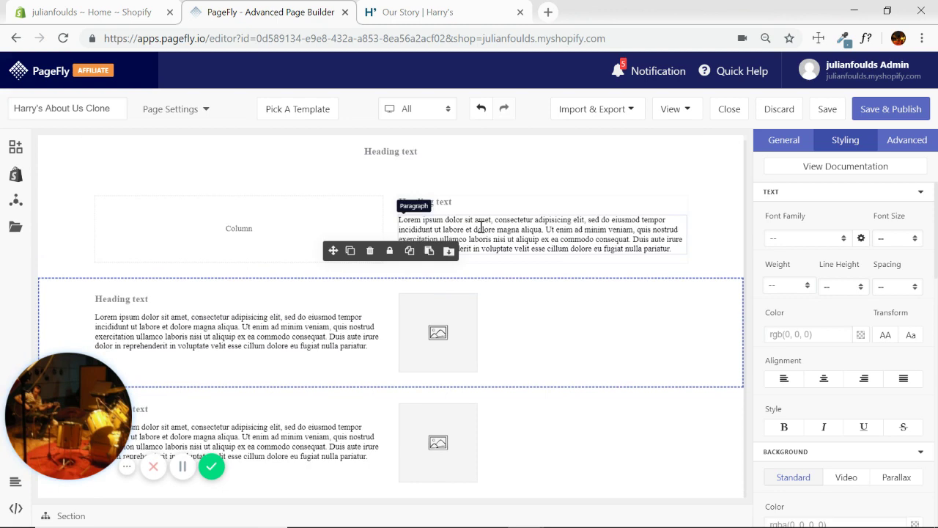
pyautogui.click(442, 18)
pyautogui.scroll(-7, 540, 214)
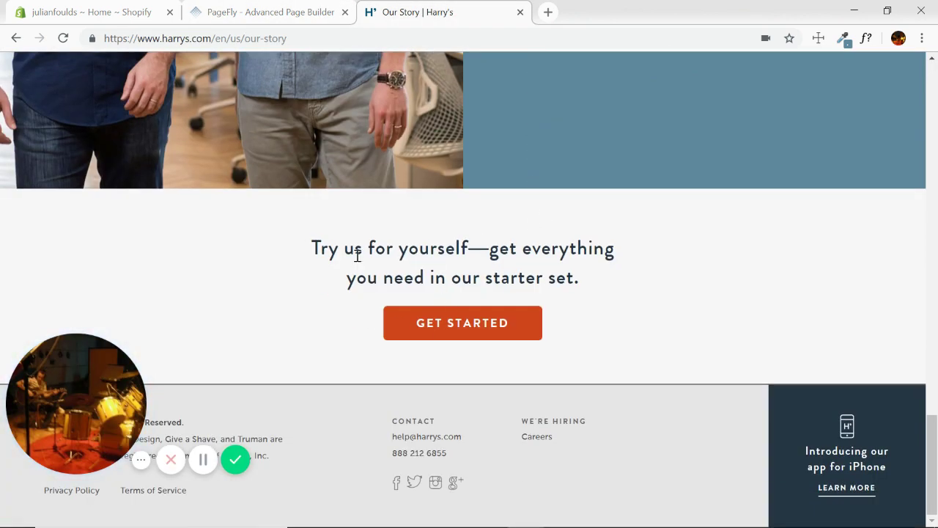
pyautogui.scroll(3, 290, 277)
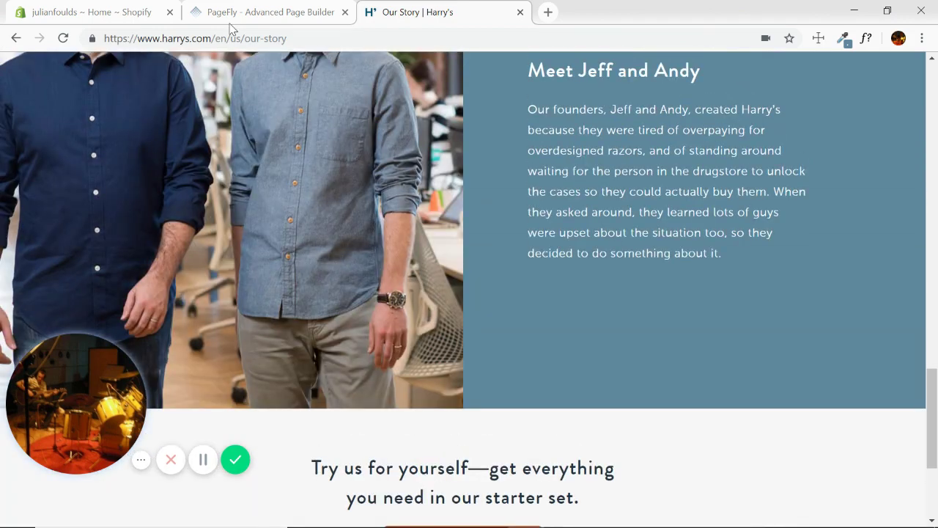
pyautogui.click(287, 22)
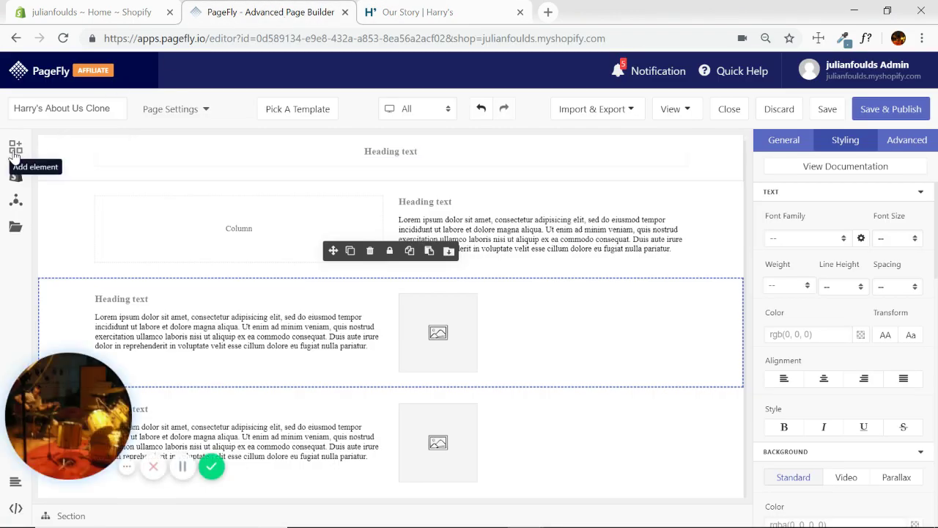
# - Add a full-width section at the page bottom with a Heading inside
pyautogui.click(14, 150)
pyautogui.moveTo(74, 200)
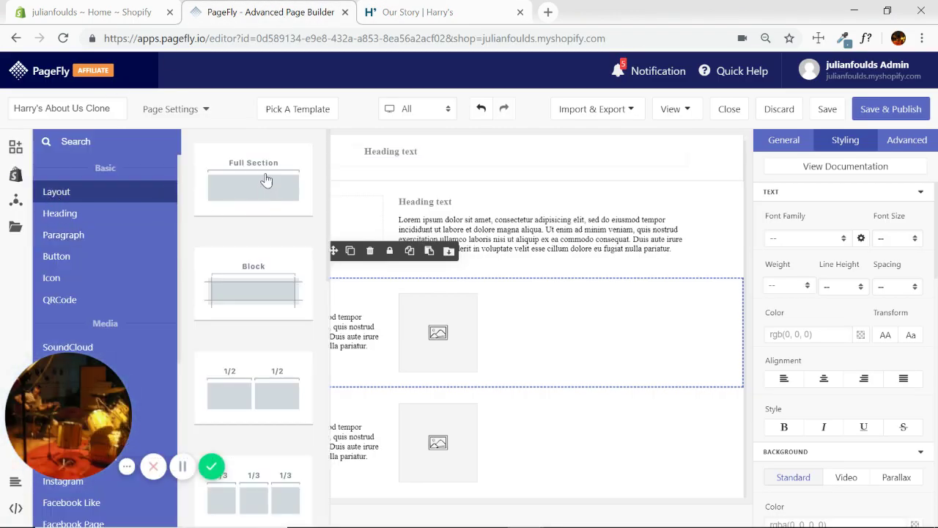
pyautogui.moveTo(266, 180); pyautogui.dragTo(418, 502)
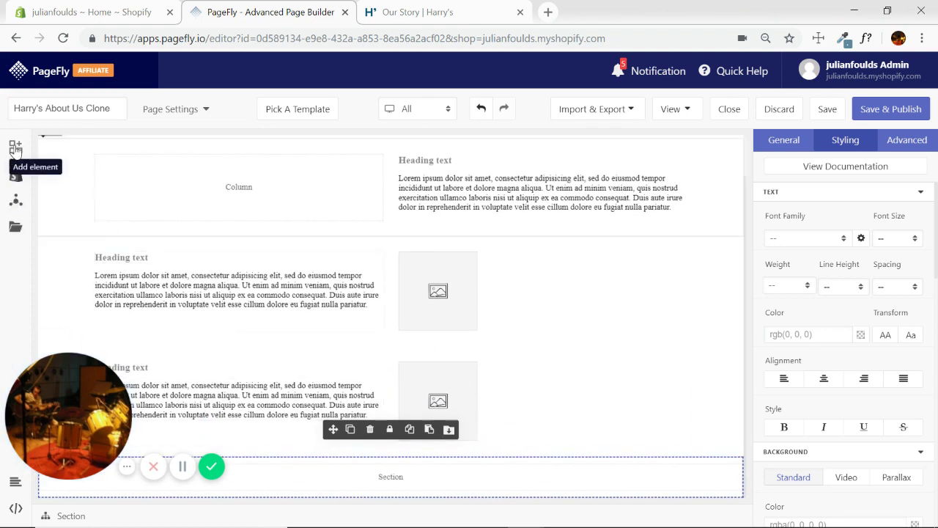
pyautogui.click(14, 150)
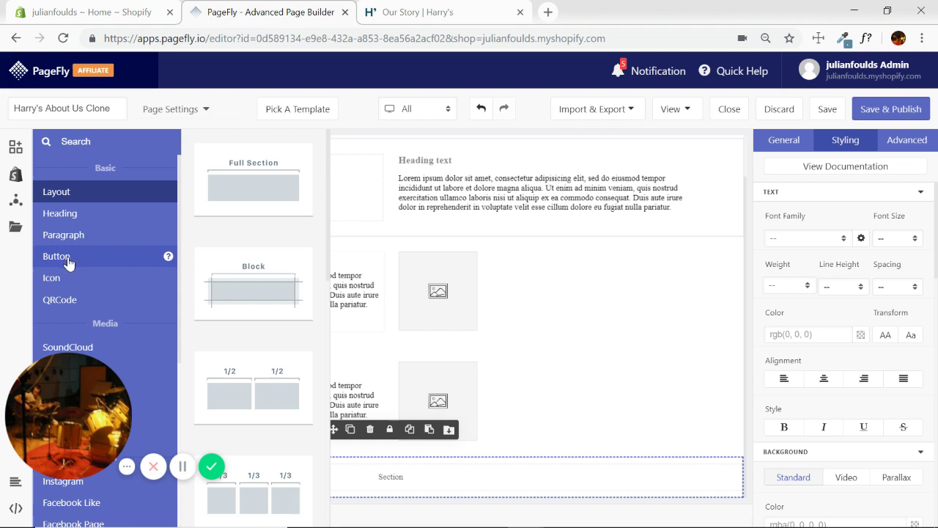
pyautogui.click(59, 220)
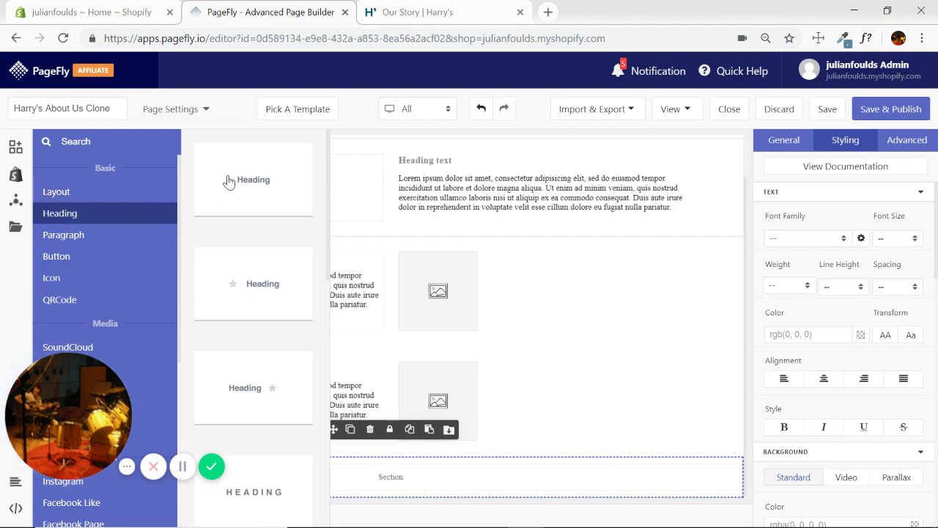
pyautogui.moveTo(254, 184); pyautogui.dragTo(393, 486)
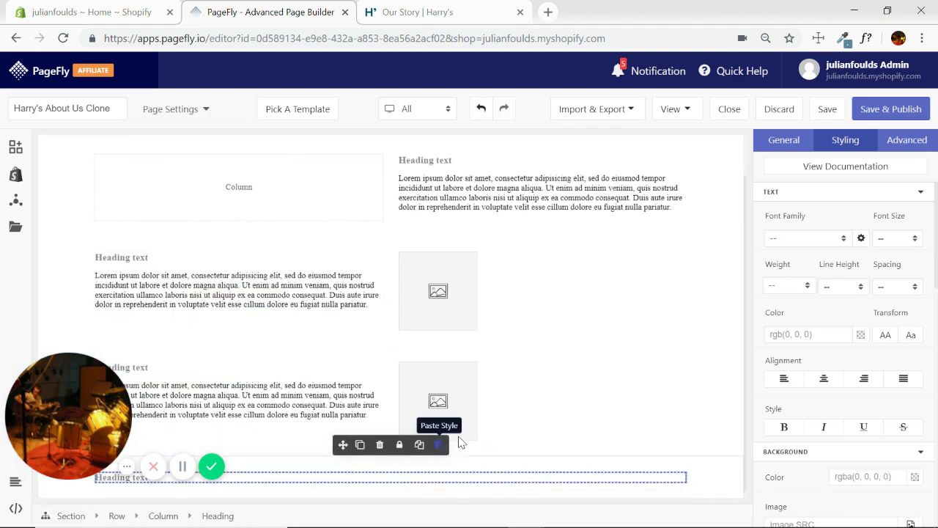
# - Add a Block beneath the bottom heading and place a Button inside it
pyautogui.click(16, 147)
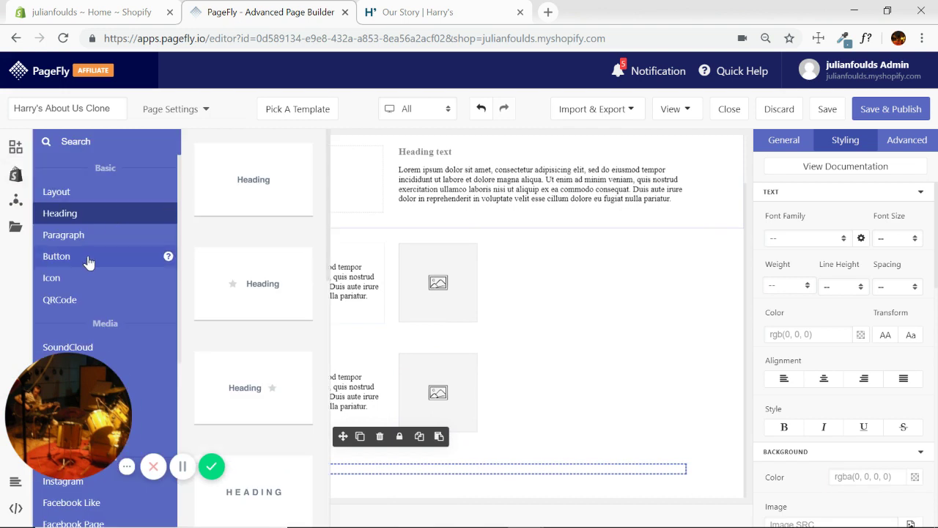
pyautogui.click(76, 191)
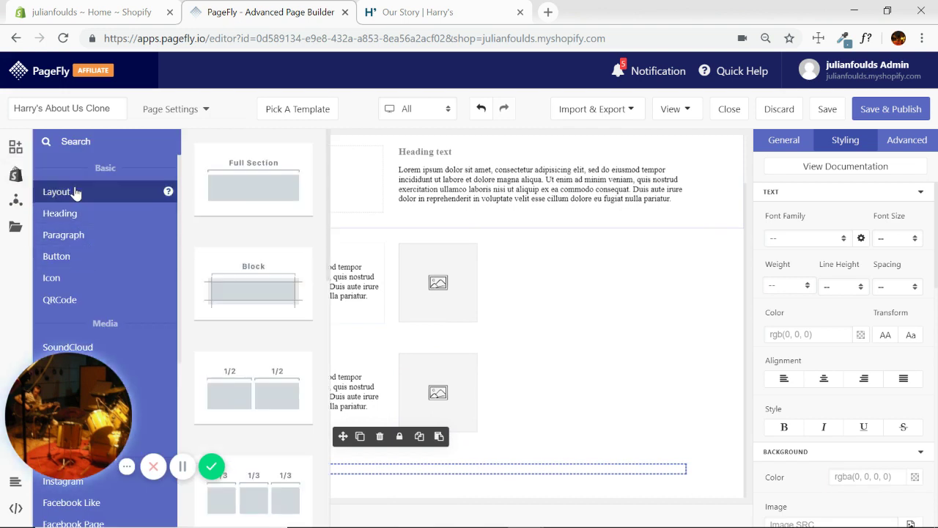
pyautogui.moveTo(254, 295); pyautogui.dragTo(396, 481)
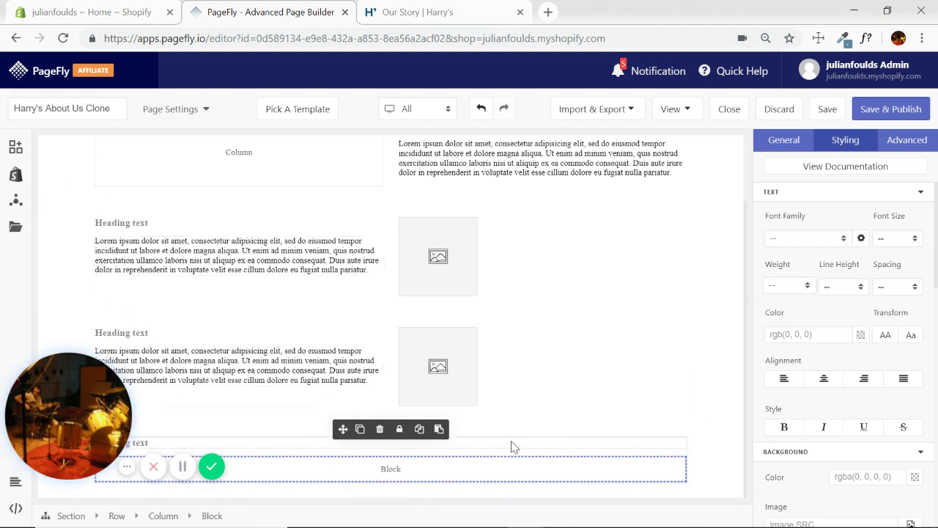
pyautogui.click(554, 437)
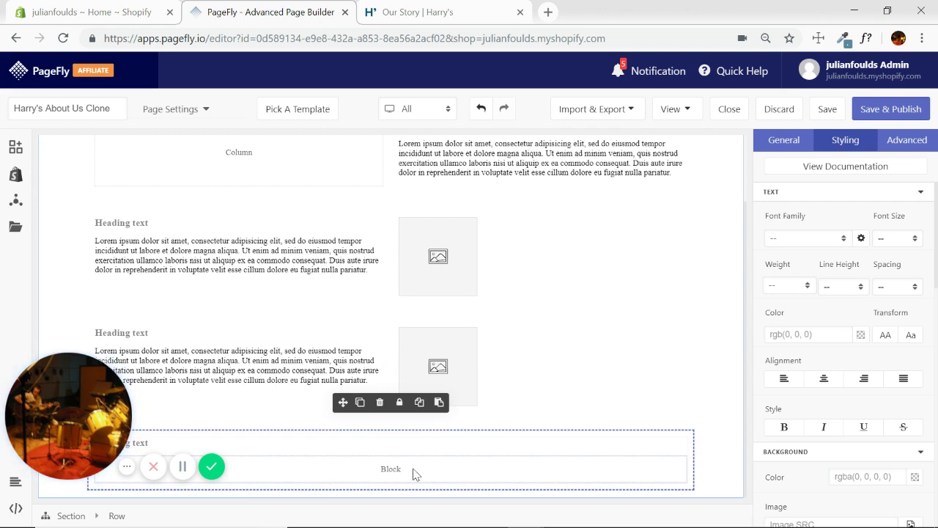
pyautogui.click(413, 473)
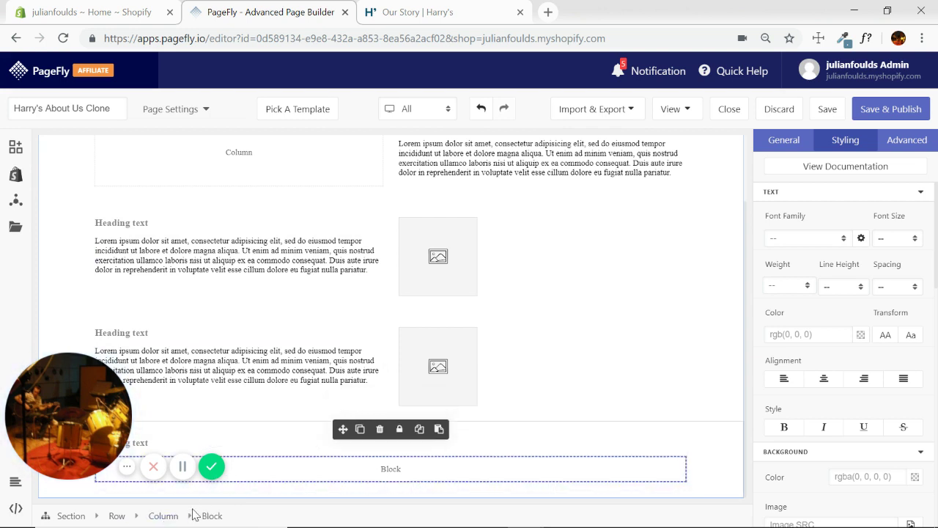
pyautogui.click(17, 146)
pyautogui.click(56, 259)
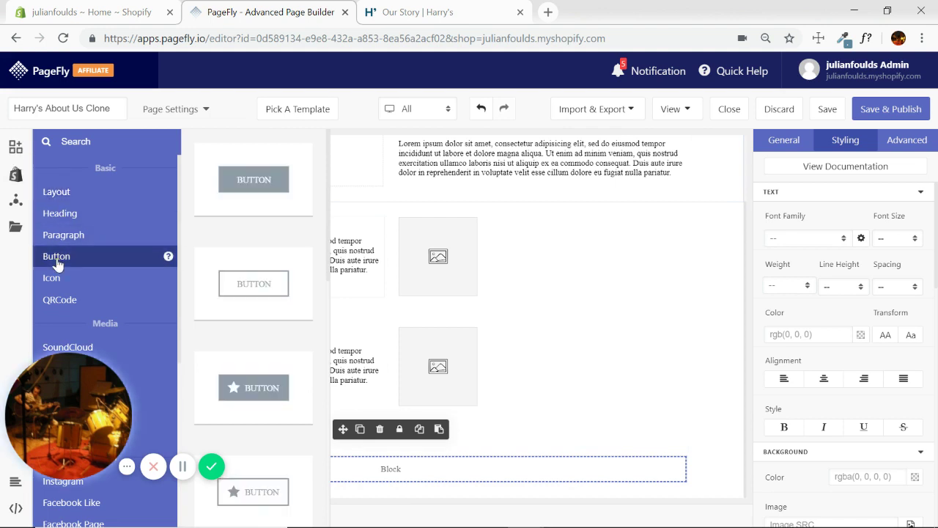
pyautogui.moveTo(246, 187); pyautogui.dragTo(390, 477)
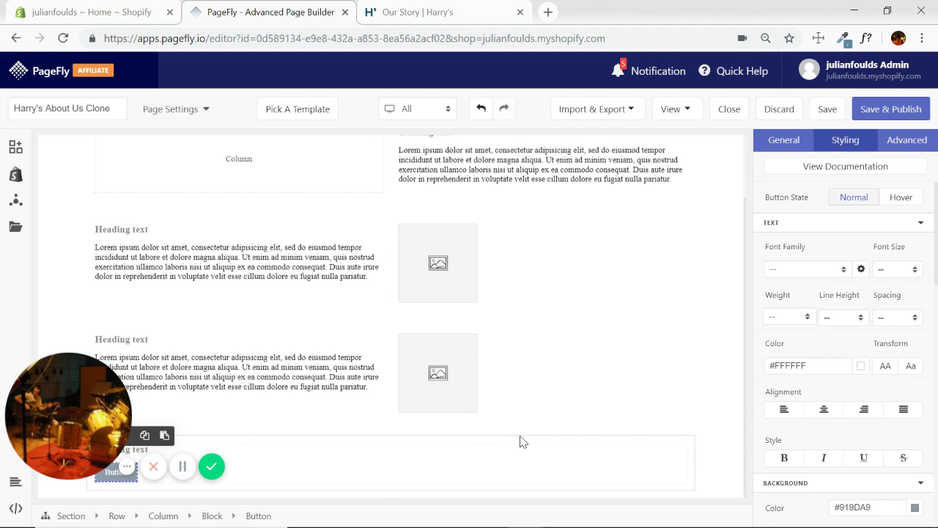
pyautogui.scroll(1, 567, 428)
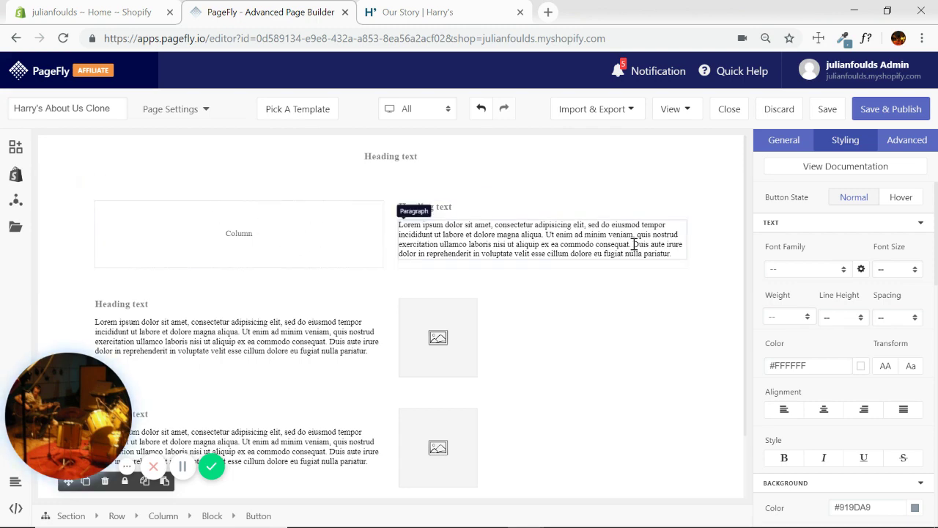
pyautogui.scroll(-1, 616, 253)
pyautogui.hotkey('ctrl', 'Tab')
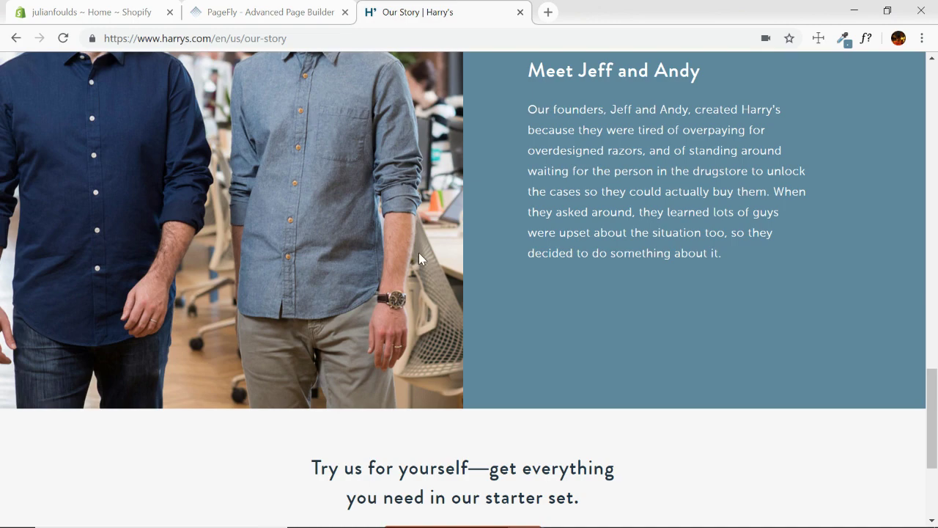
pyautogui.scroll(-5, 545, 253)
pyautogui.scroll(1, 614, 238)
pyautogui.click(308, 12)
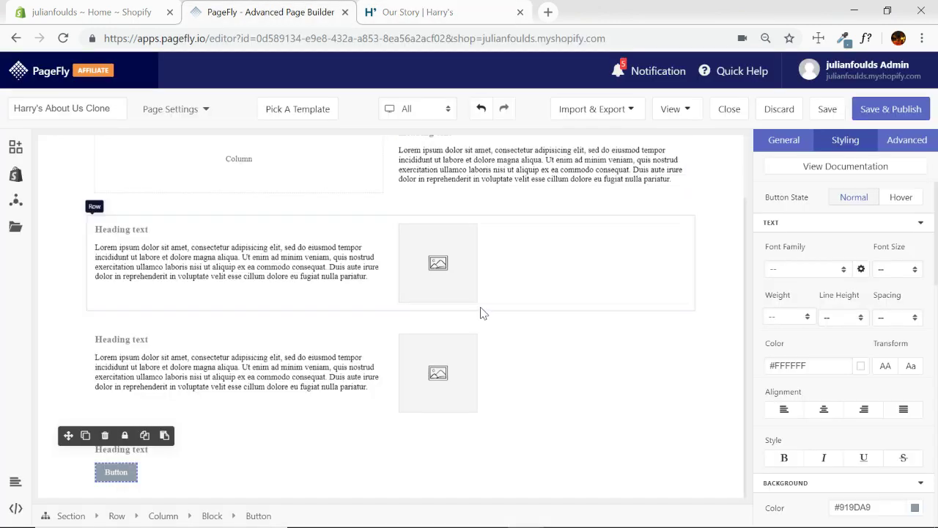